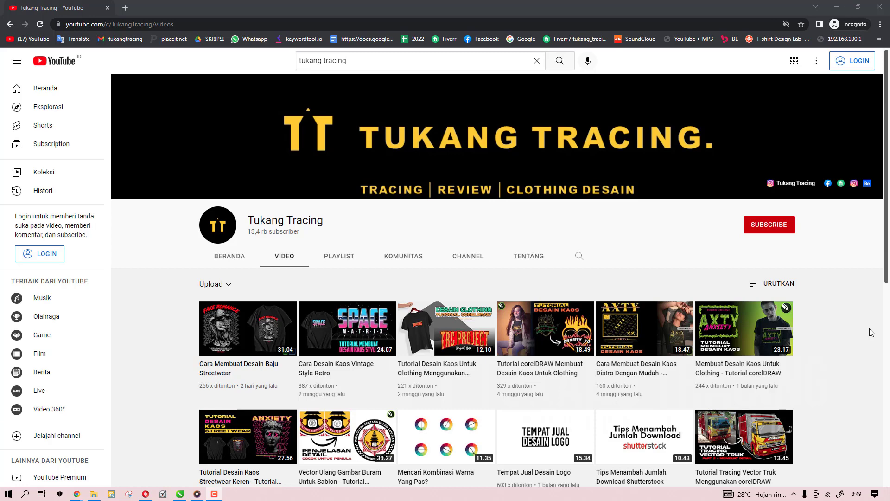
Step: Switch to CorelDRAW and create a new blank A3 document, Untitled-2
{"action": "scroll", "coordinate": [862, 336], "scroll_direction": "down", "scroll_amount": 2}
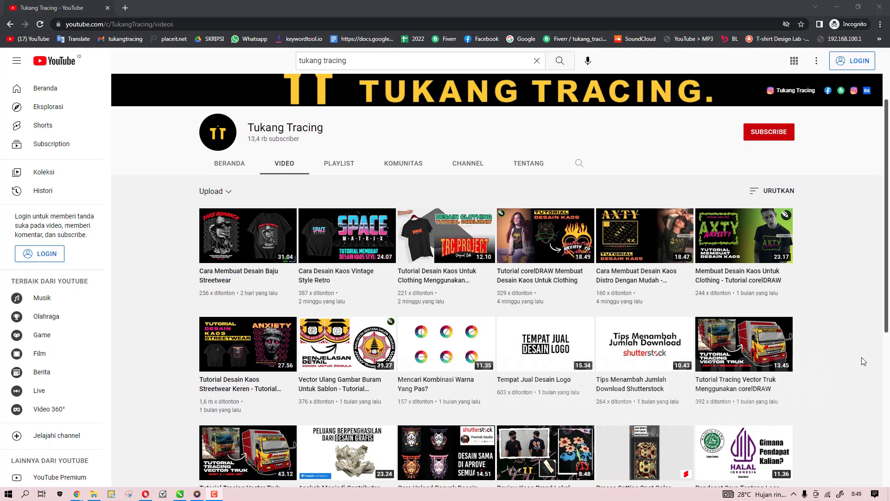
{"action": "scroll", "coordinate": [858, 357], "scroll_direction": "up", "scroll_amount": 2}
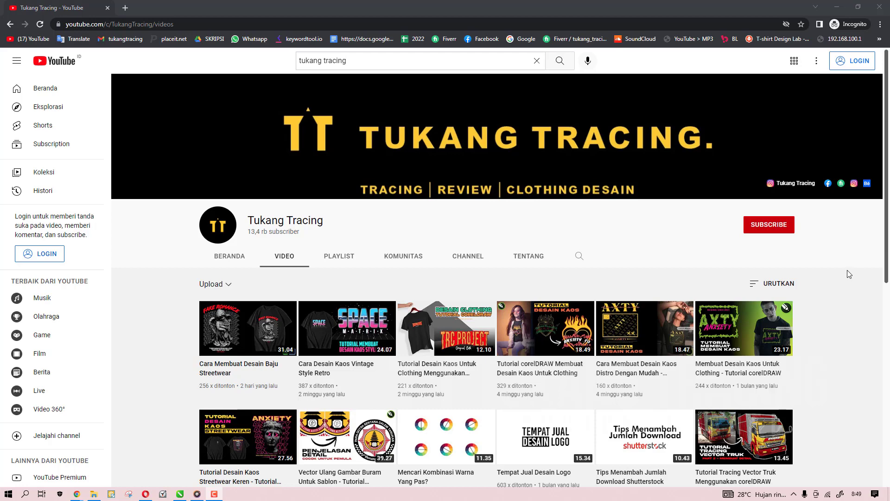
{"action": "scroll", "coordinate": [835, 277], "scroll_direction": "down", "scroll_amount": 1}
{"action": "scroll", "coordinate": [835, 283], "scroll_direction": "down", "scroll_amount": 1}
{"action": "scroll", "coordinate": [816, 308], "scroll_direction": "up", "scroll_amount": 2}
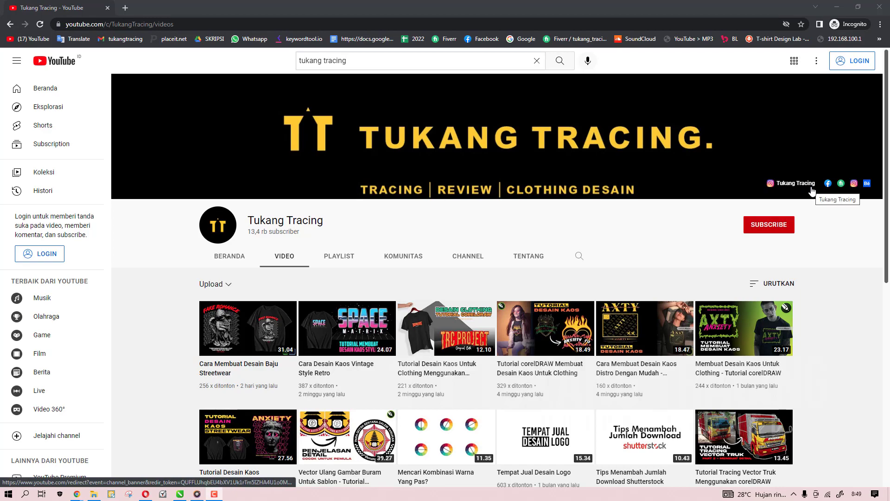
{"action": "scroll", "coordinate": [857, 387], "scroll_direction": "down", "scroll_amount": 3}
{"action": "scroll", "coordinate": [853, 390], "scroll_direction": "down", "scroll_amount": 3}
{"action": "scroll", "coordinate": [819, 405], "scroll_direction": "down", "scroll_amount": 5}
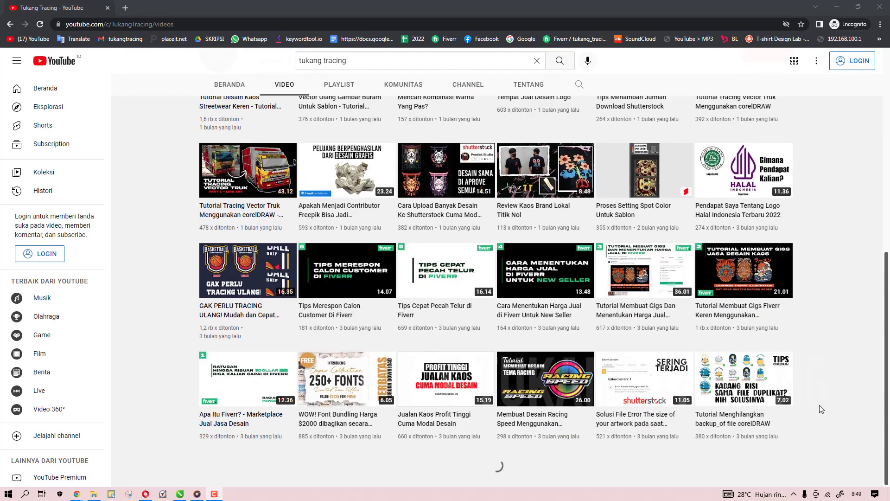
{"action": "scroll", "coordinate": [819, 405], "scroll_direction": "up", "scroll_amount": 10}
{"action": "left_click", "coordinate": [180, 493]}
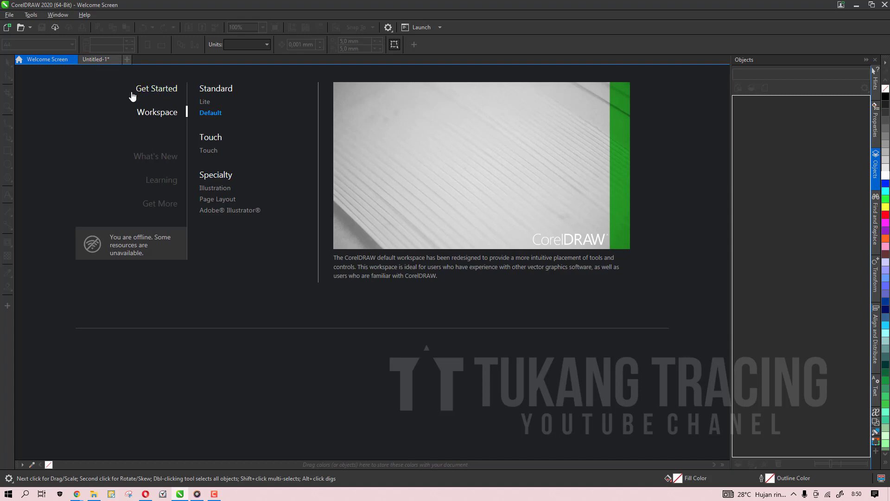
{"action": "left_click", "coordinate": [2, 16]}
{"action": "left_click", "coordinate": [22, 26]}
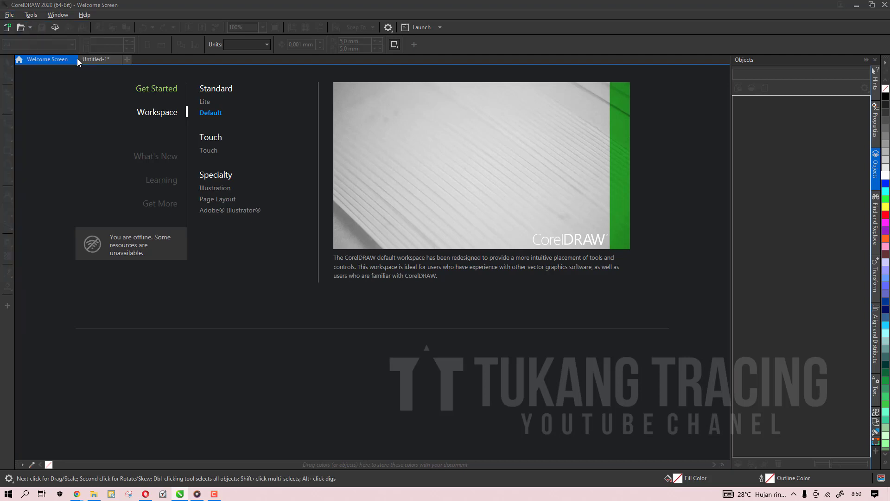
{"action": "left_click", "coordinate": [471, 361]}
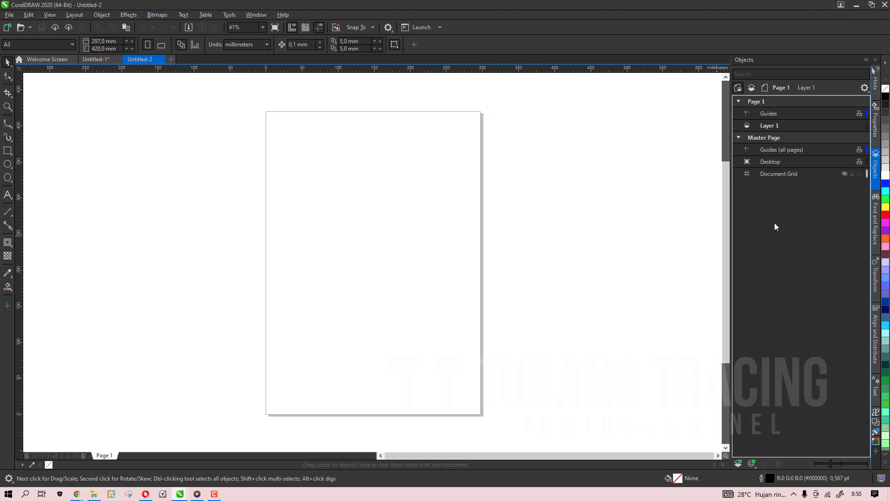
Step: Close the Objects, Transform and Align and Distribute dockers, then reopen the Objects docker
{"action": "left_click", "coordinate": [875, 190]}
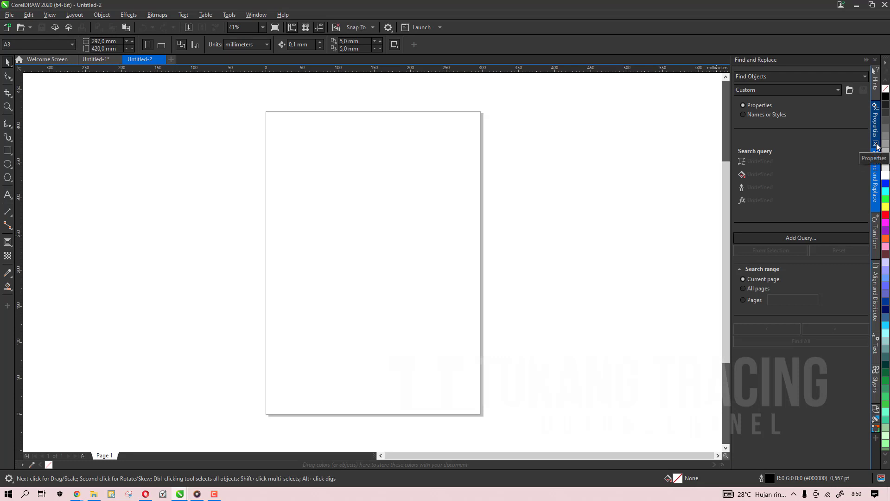
{"action": "scroll", "coordinate": [876, 111], "scroll_direction": "down", "scroll_amount": 1}
{"action": "scroll", "coordinate": [877, 111], "scroll_direction": "down", "scroll_amount": 1}
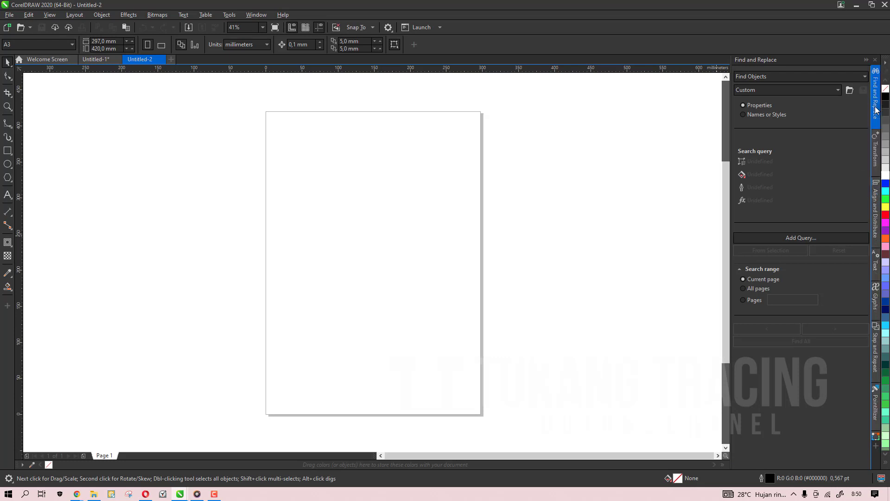
{"action": "left_click", "coordinate": [876, 179]}
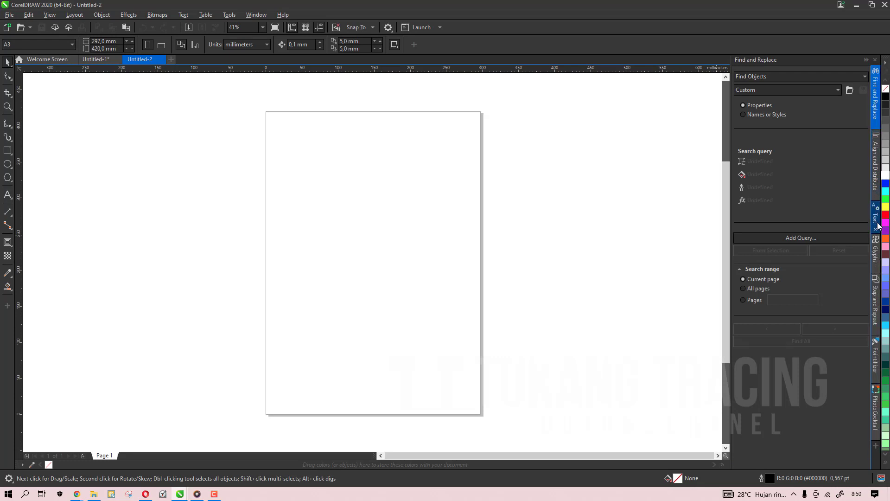
{"action": "left_click", "coordinate": [876, 194]}
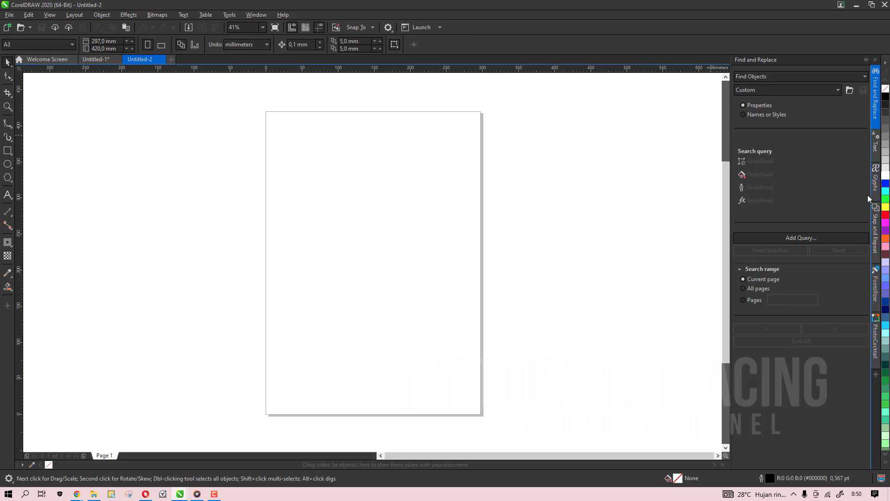
{"action": "left_click", "coordinate": [267, 18]}
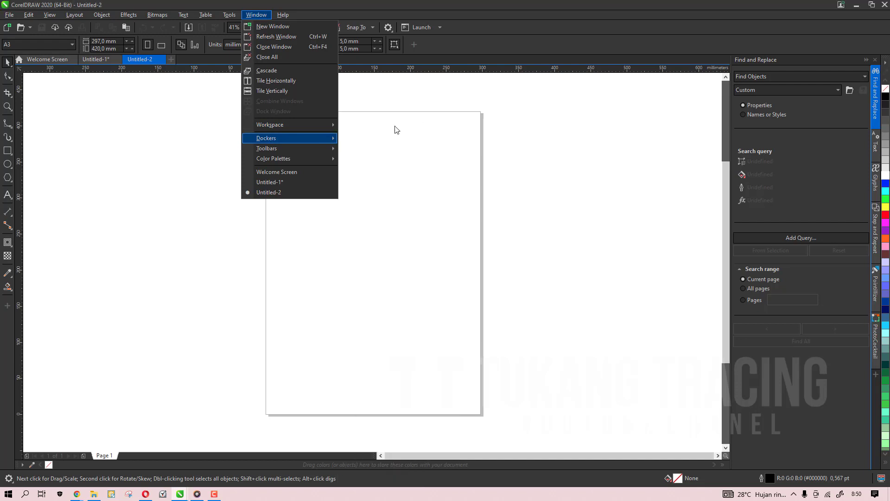
{"action": "mouse_move", "coordinate": [266, 137]}
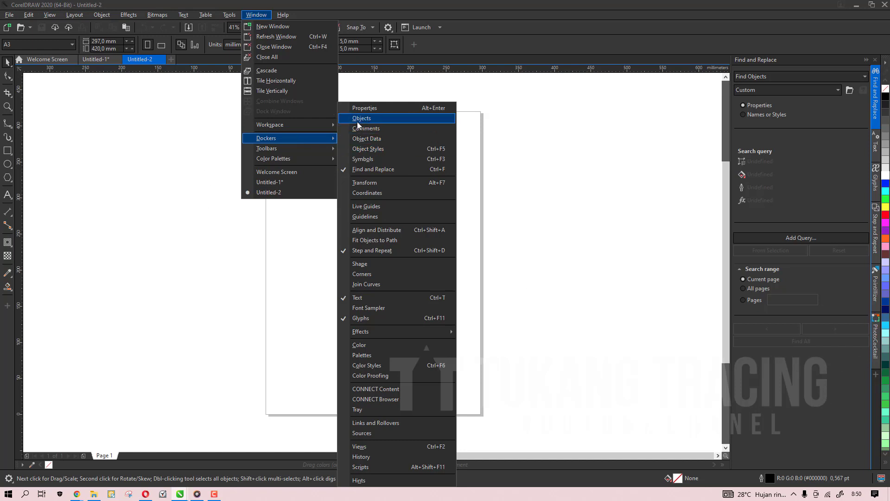
{"action": "left_click", "coordinate": [361, 118]}
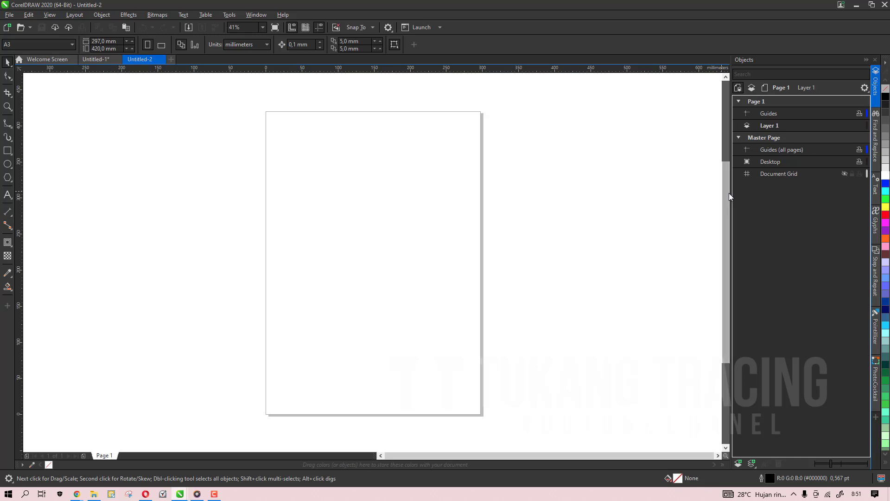
{"action": "mouse_move", "coordinate": [727, 201]}
{"action": "left_mouse_down"}
{"action": "mouse_move", "coordinate": [726, 189]}
{"action": "mouse_move", "coordinate": [636, 207]}
{"action": "left_mouse_up"}
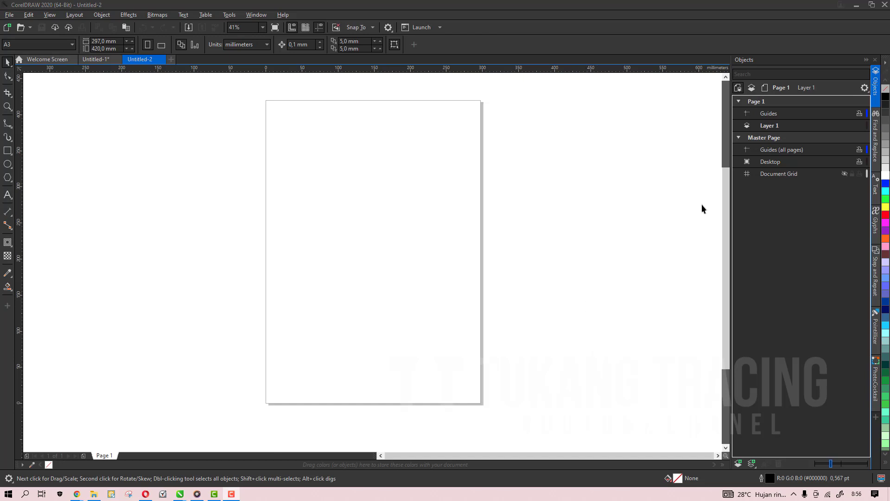
{"action": "left_click", "coordinate": [771, 128]}
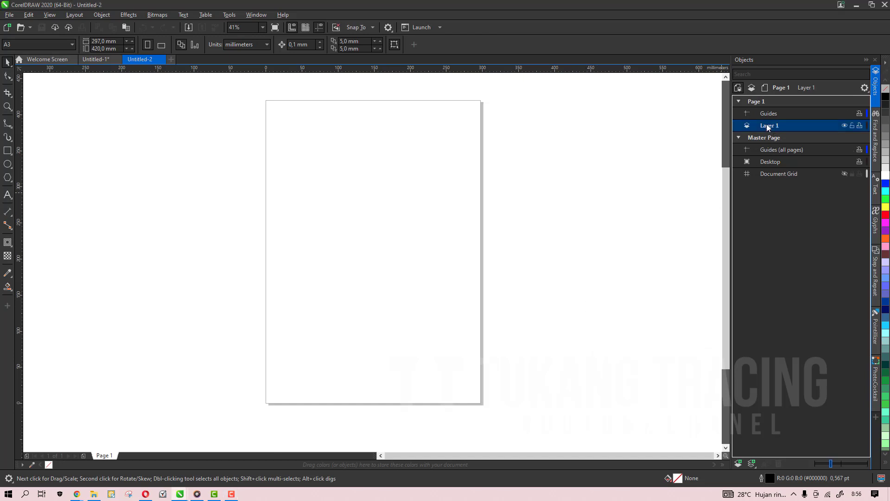
{"action": "left_click", "coordinate": [776, 119]}
{"action": "left_click", "coordinate": [764, 103]}
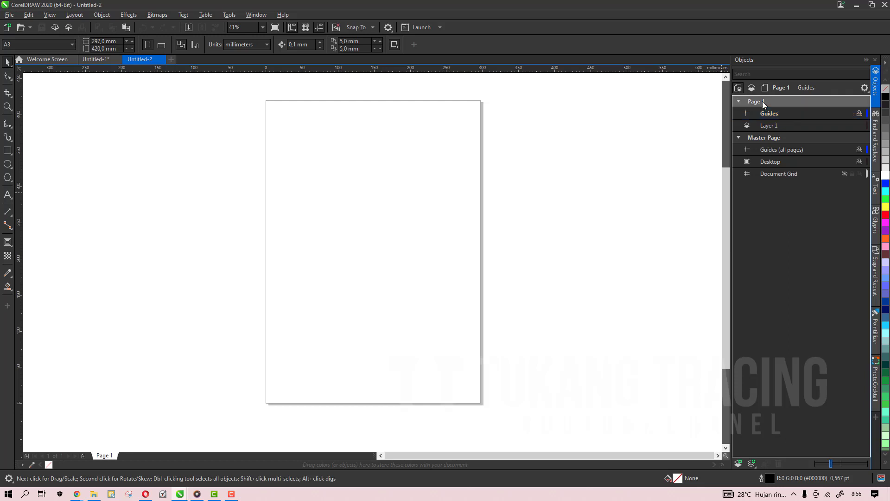
{"action": "left_click", "coordinate": [738, 101]}
{"action": "scroll", "coordinate": [295, 241], "scroll_direction": "down", "scroll_amount": 1}
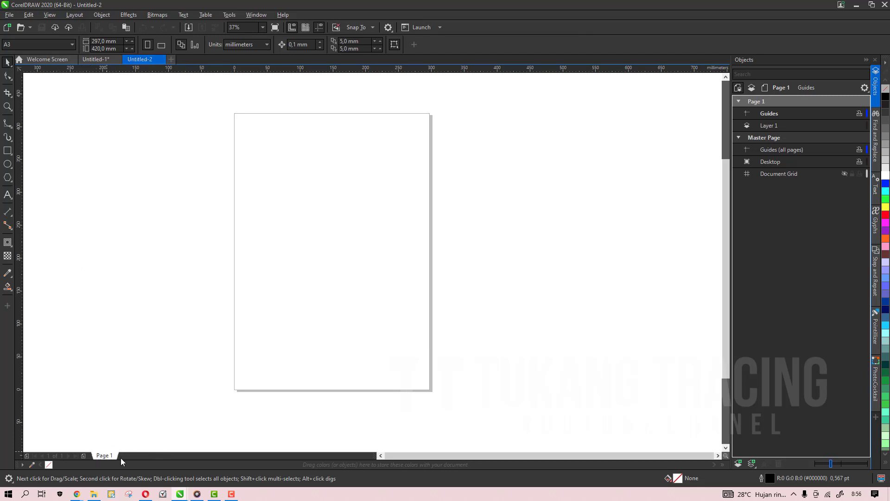
Step: Add a second page and select Page 2's Guides and Layer 1 in Objects
{"action": "left_click", "coordinate": [84, 456]}
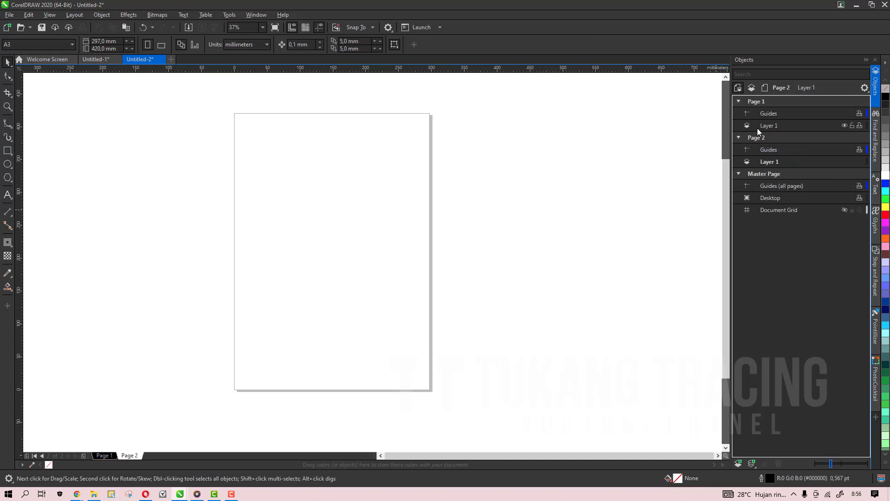
{"action": "mouse_move", "coordinate": [768, 149]}
{"action": "left_click", "coordinate": [761, 136]}
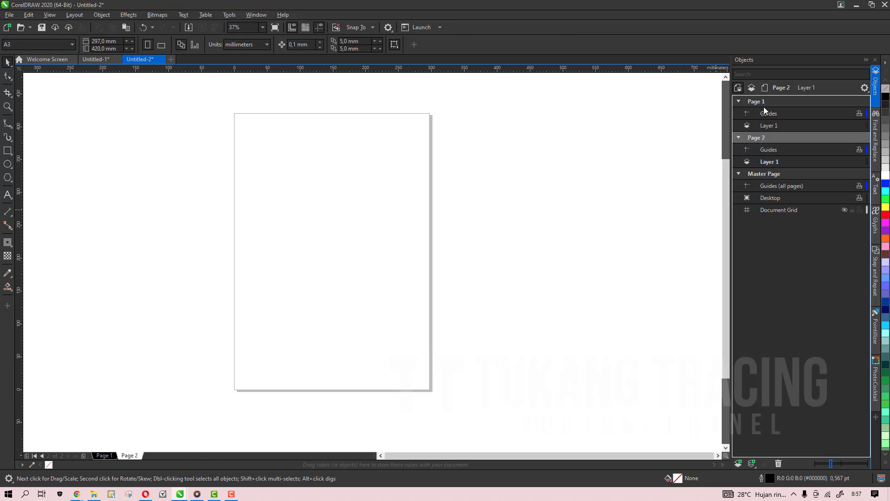
{"action": "left_click", "coordinate": [763, 103]}
{"action": "left_click", "coordinate": [769, 137]}
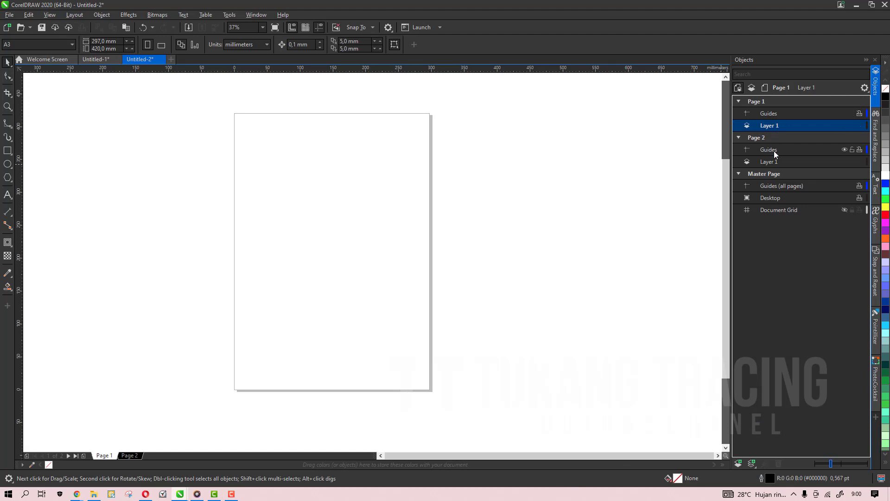
Step: Switch between the pages' layers and make Page 1's Layer 1 current
{"action": "left_click", "coordinate": [772, 150]}
{"action": "left_click", "coordinate": [766, 149]}
{"action": "left_click", "coordinate": [768, 121]}
{"action": "mouse_move", "coordinate": [800, 125]}
{"action": "left_click", "coordinate": [771, 125]}
{"action": "mouse_move", "coordinate": [726, 256]}
{"action": "left_mouse_down"}
{"action": "mouse_move", "coordinate": [730, 228]}
{"action": "mouse_move", "coordinate": [725, 260]}
{"action": "left_mouse_up"}
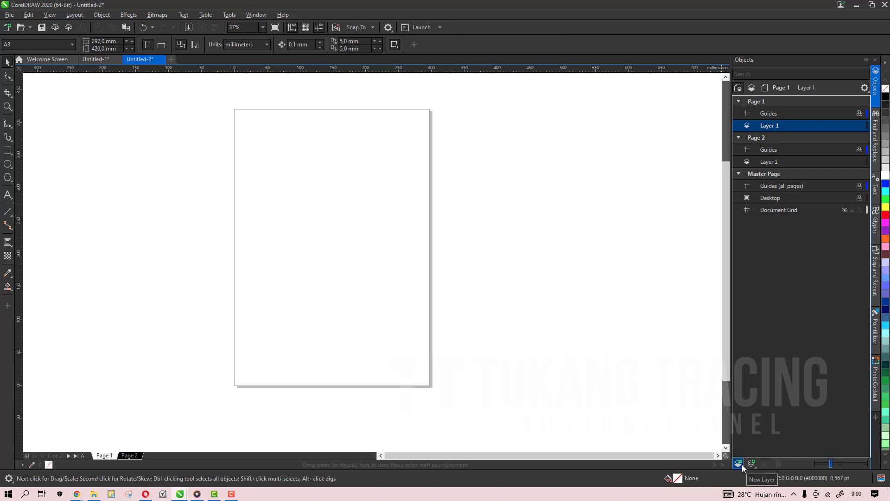
Step: Make Page 1 active and select its Layer 1 in the Objects docker
{"action": "left_click", "coordinate": [766, 138]}
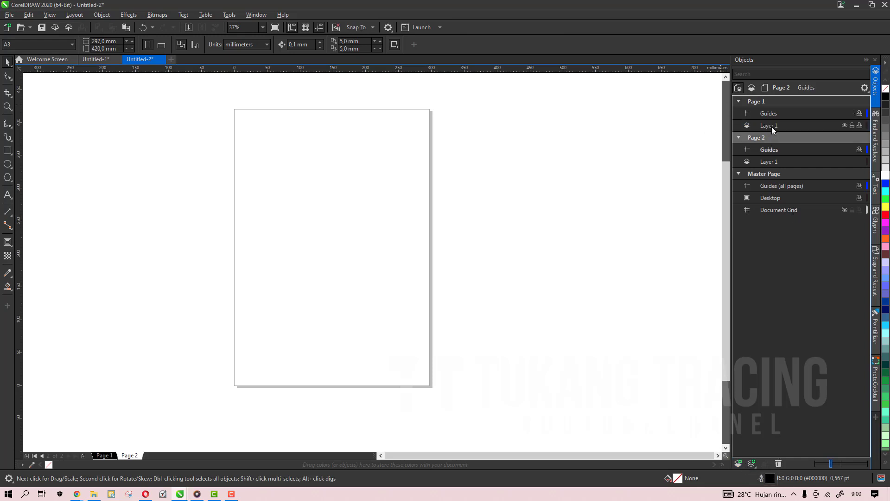
{"action": "left_click", "coordinate": [766, 138]}
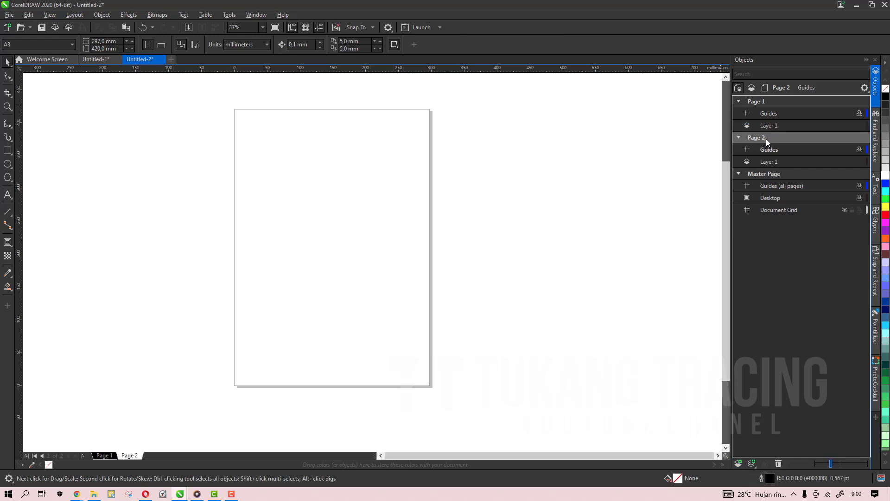
{"action": "left_click", "coordinate": [97, 456]}
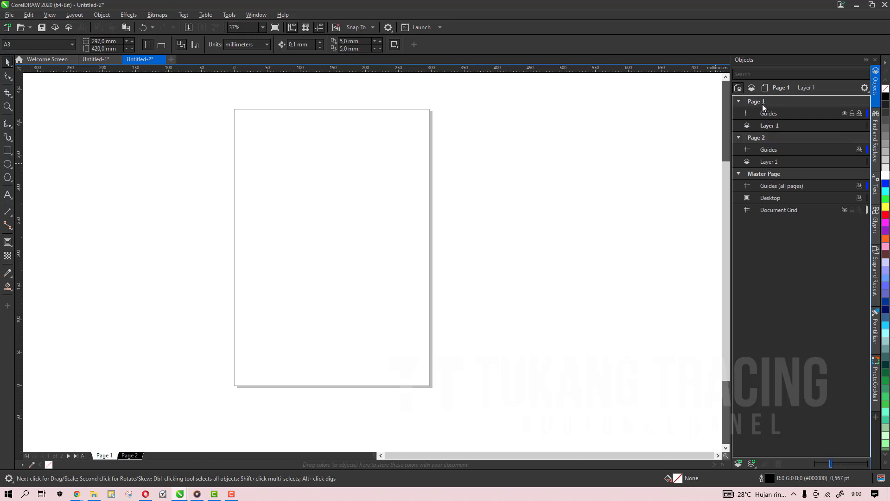
{"action": "left_click", "coordinate": [771, 128]}
Step: Add Layer 2 and Layer 3 to Page 1, then reselect Layer 1
{"action": "left_click", "coordinate": [737, 462]}
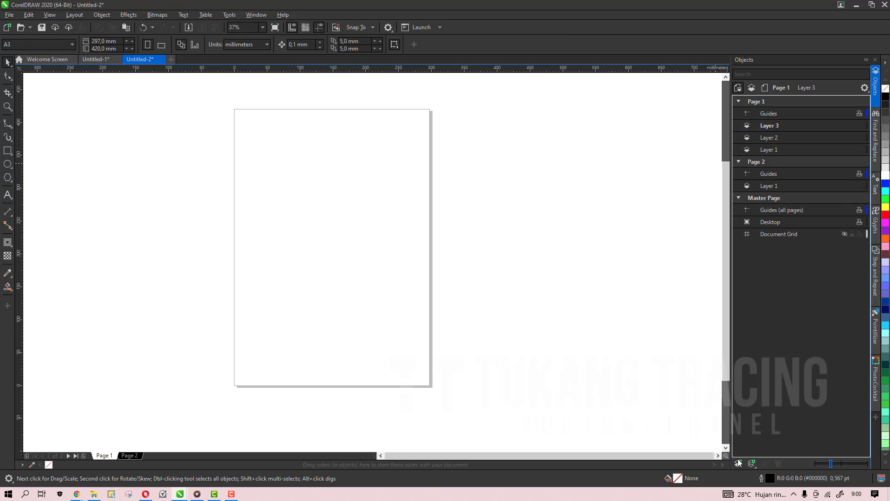
{"action": "left_click", "coordinate": [794, 135]}
{"action": "left_click", "coordinate": [789, 147]}
{"action": "left_click", "coordinate": [791, 142]}
{"action": "left_click", "coordinate": [791, 149]}
{"action": "left_click", "coordinate": [7, 164]}
{"action": "left_click_drag", "start_coordinate": [299, 165], "coordinate": [370, 238]}
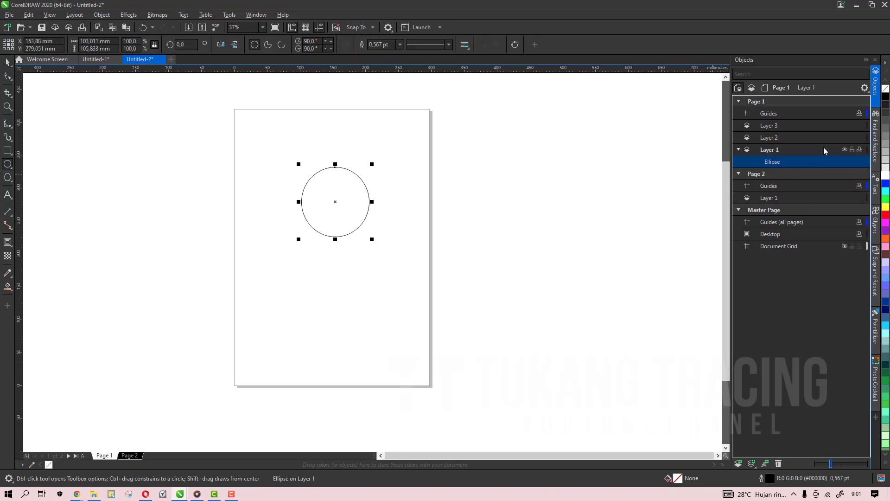
{"action": "key", "text": "ctrl+z"}
{"action": "left_click", "coordinate": [786, 139]}
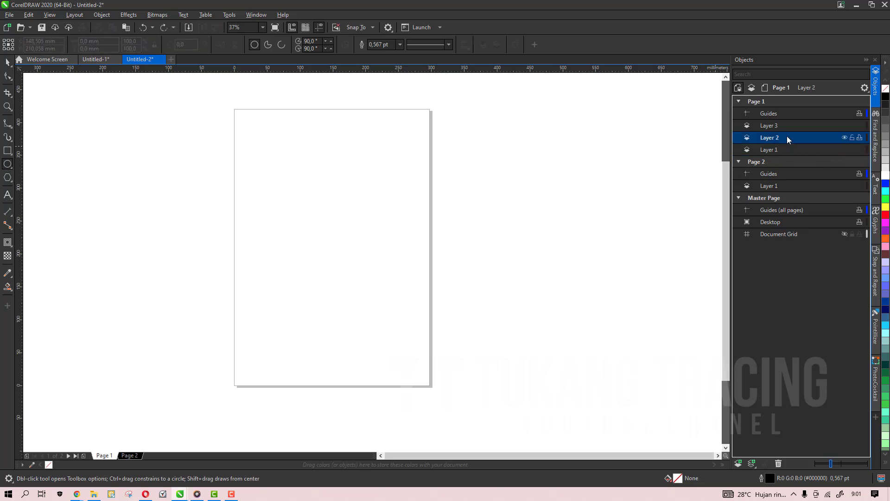
{"action": "left_click_drag", "start_coordinate": [292, 177], "coordinate": [375, 268]}
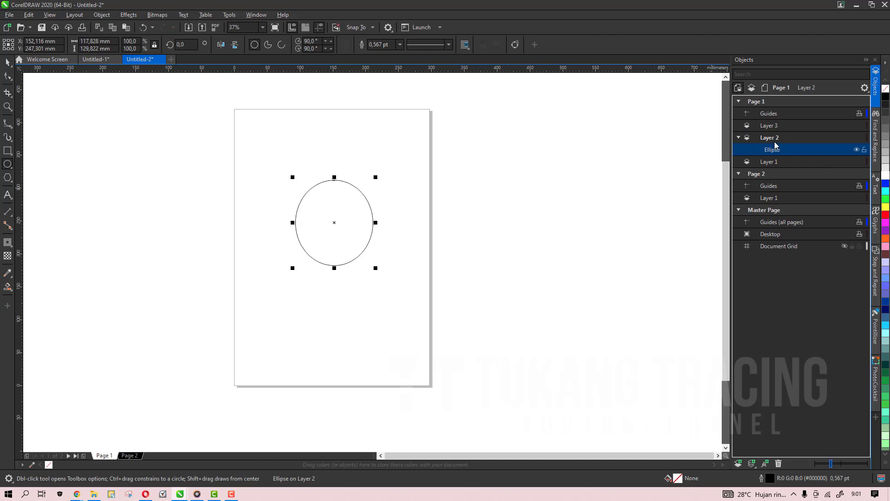
{"action": "key", "text": "ctrl+z"}
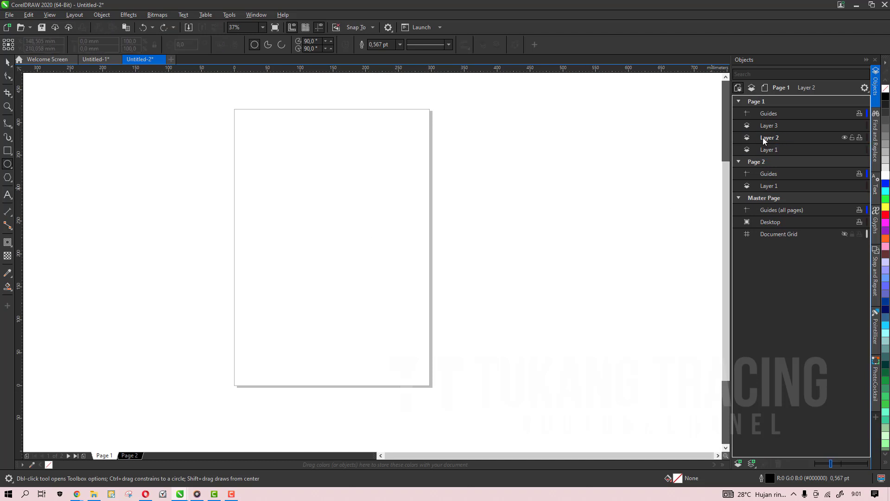
{"action": "left_click", "coordinate": [770, 148]}
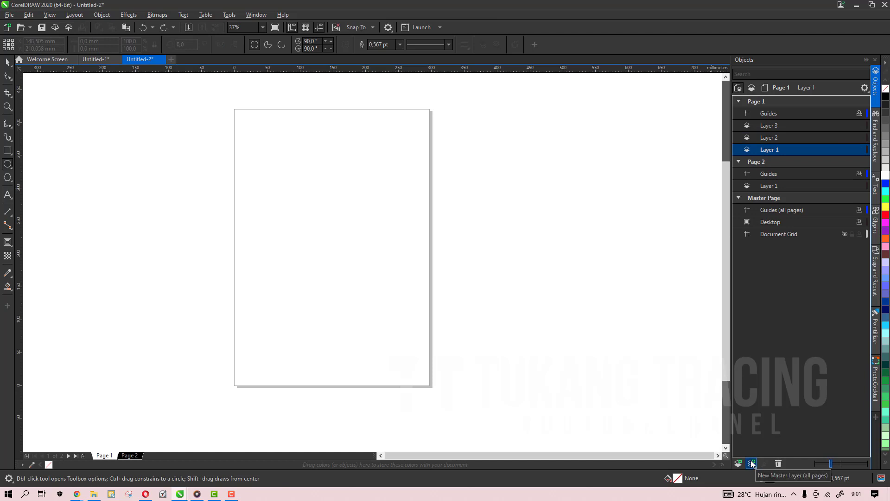
Step: Add a new master layer, Layer 1 (all pages), and make it active
{"action": "left_click", "coordinate": [752, 463]}
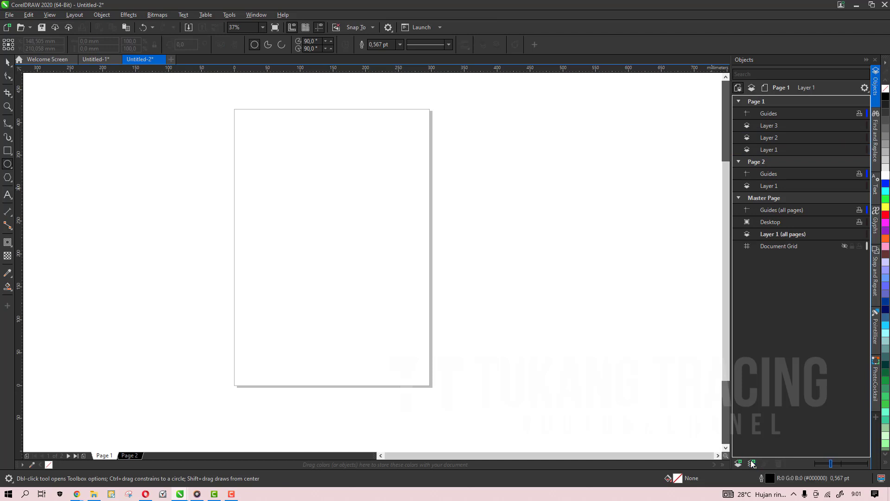
{"action": "left_click", "coordinate": [775, 210]}
{"action": "left_click", "coordinate": [773, 222]}
{"action": "scroll", "coordinate": [440, 283], "scroll_direction": "down", "scroll_amount": 1}
{"action": "scroll", "coordinate": [458, 260], "scroll_direction": "up", "scroll_amount": 1}
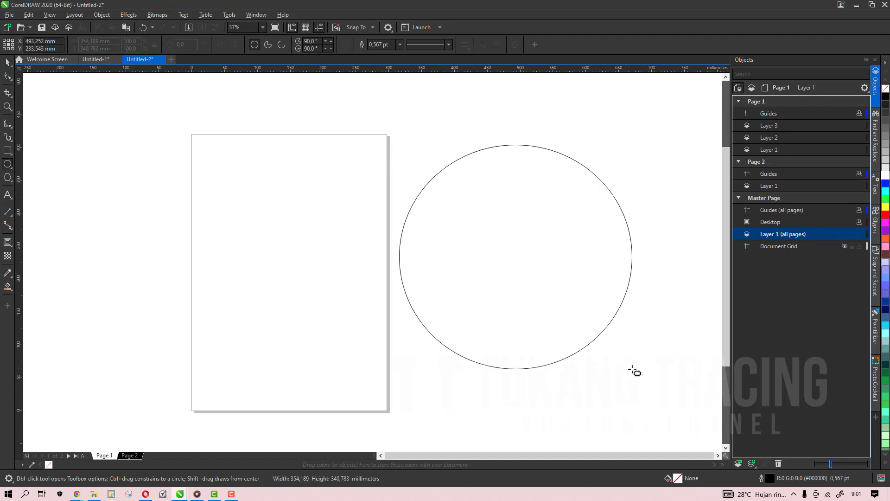
Step: Draw a large circle beside the page, nudge it right and fill it red
{"action": "left_click_drag", "start_coordinate": [396, 147], "coordinate": [635, 370]}
{"action": "left_click", "coordinate": [7, 62]}
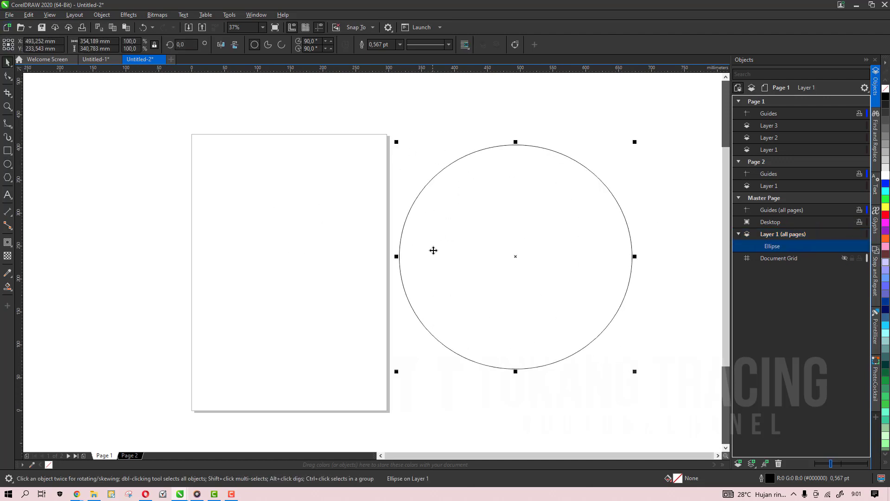
{"action": "left_click_drag", "start_coordinate": [433, 251], "coordinate": [447, 251]}
{"action": "left_click", "coordinate": [885, 215]}
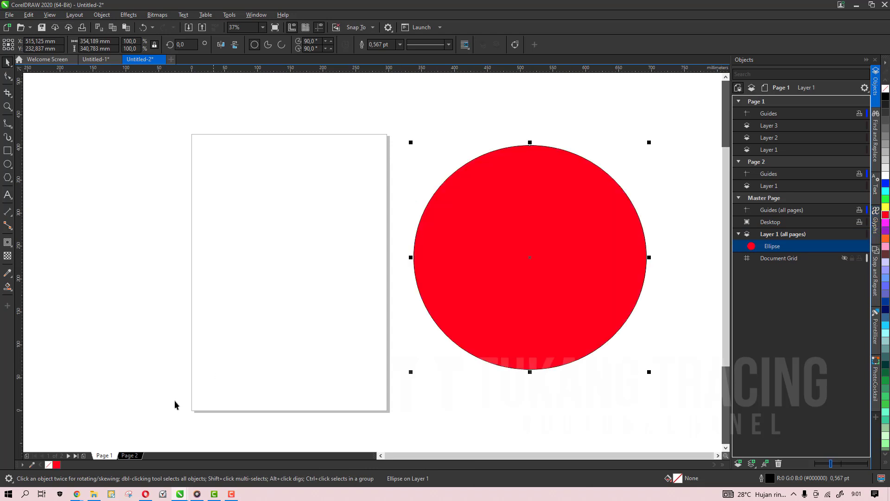
{"action": "key", "text": "Escape"}
Step: Confirm the red circle shows on Page 2, then delete it on Page 1 and undo
{"action": "left_click", "coordinate": [133, 457]}
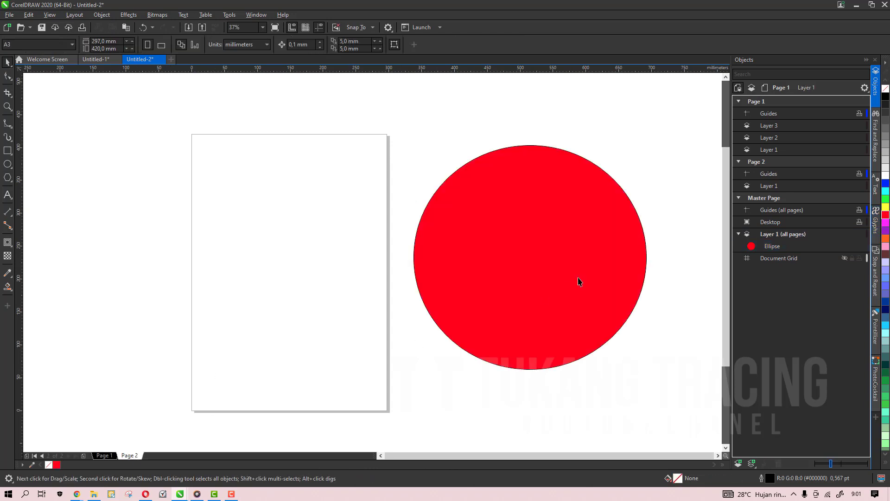
{"action": "left_click", "coordinate": [578, 280]}
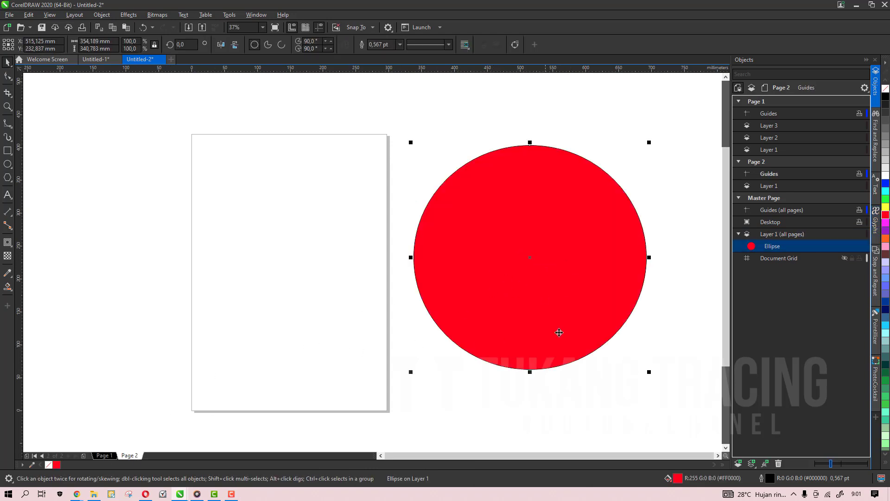
{"action": "left_click", "coordinate": [105, 456]}
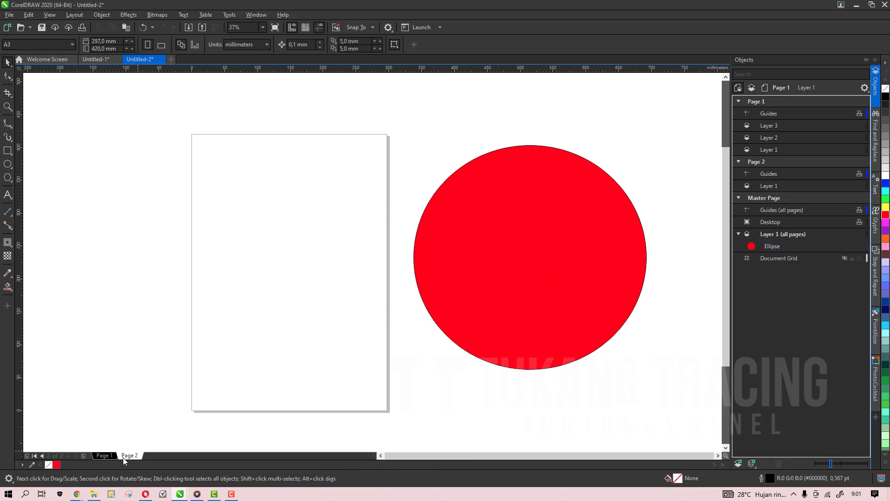
{"action": "left_click", "coordinate": [538, 283]}
{"action": "key", "text": "Delete"}
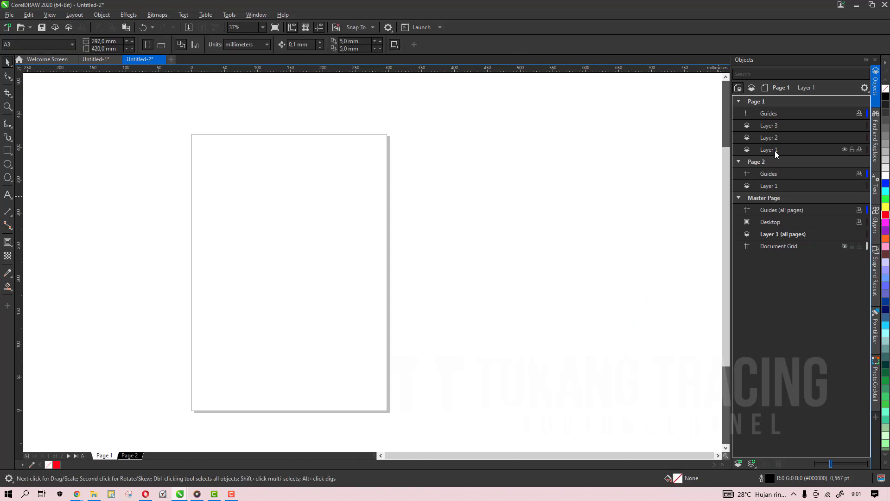
{"action": "key", "text": "ctrl+z"}
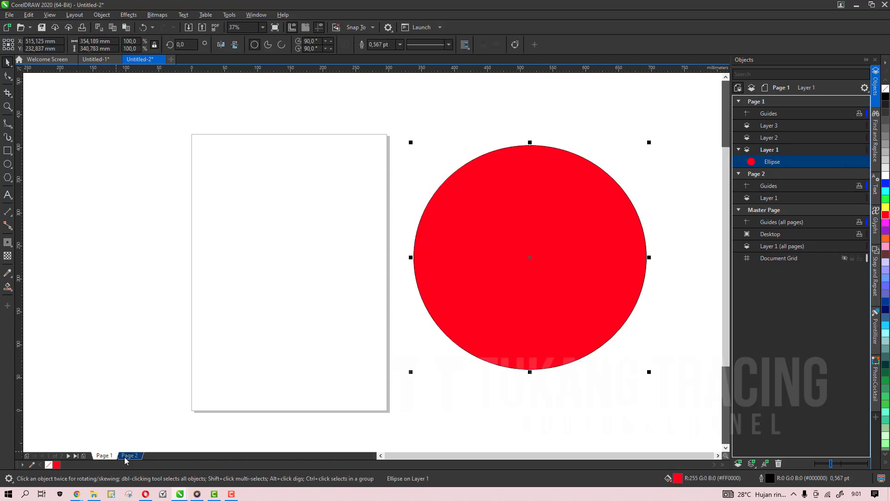
Step: Delete the circle from Page 2, paste it onto Layer 1 (all pages), then delete it
{"action": "left_click", "coordinate": [128, 455]}
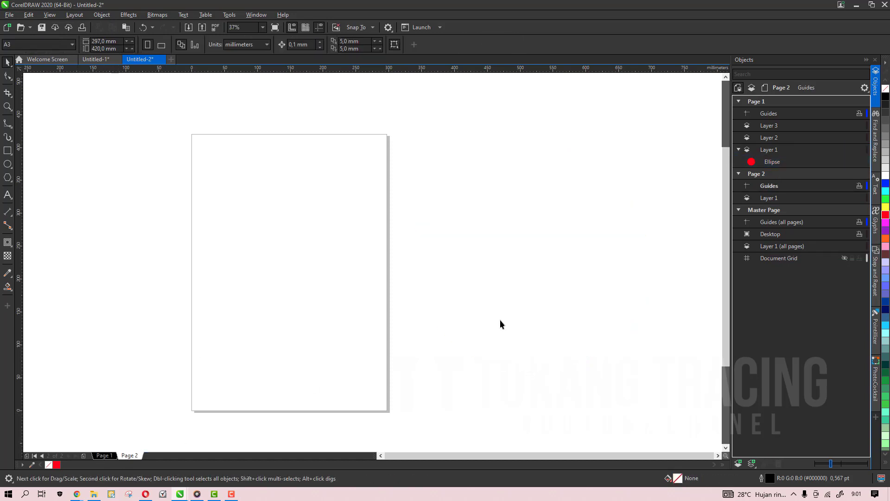
{"action": "left_click", "coordinate": [772, 163]}
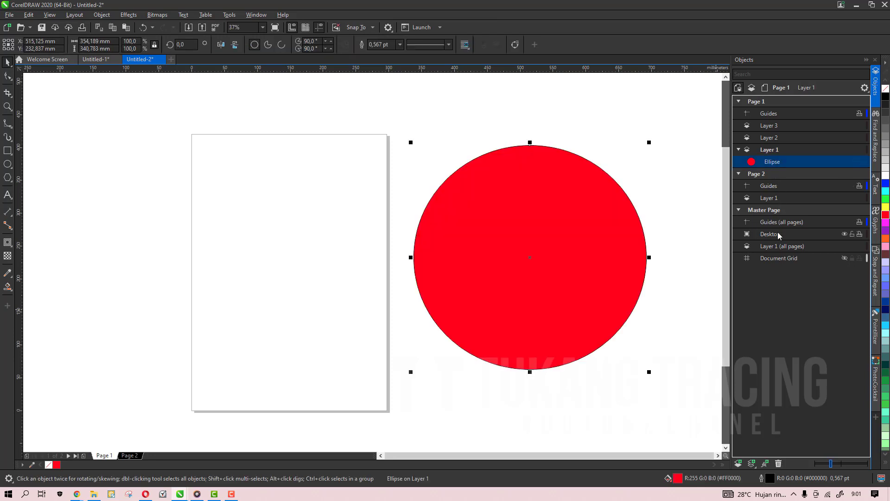
{"action": "key", "text": "Delete"}
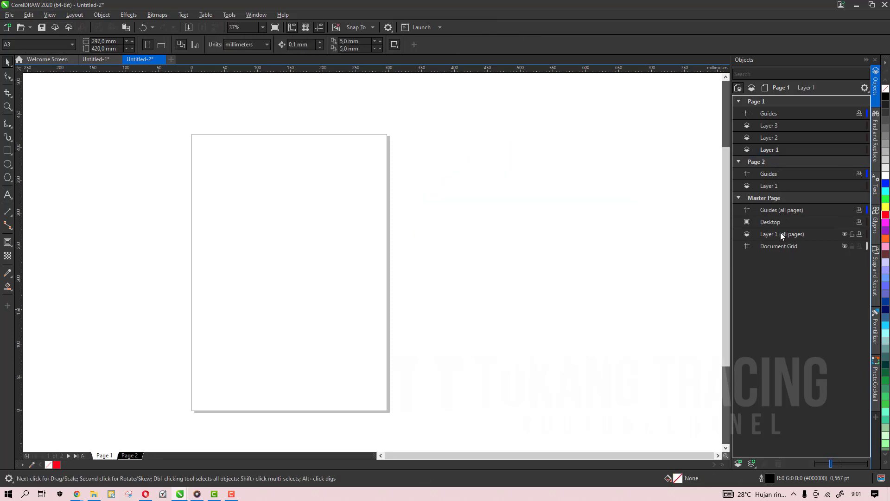
{"action": "left_click", "coordinate": [780, 233]}
{"action": "key", "text": "ctrl+v"}
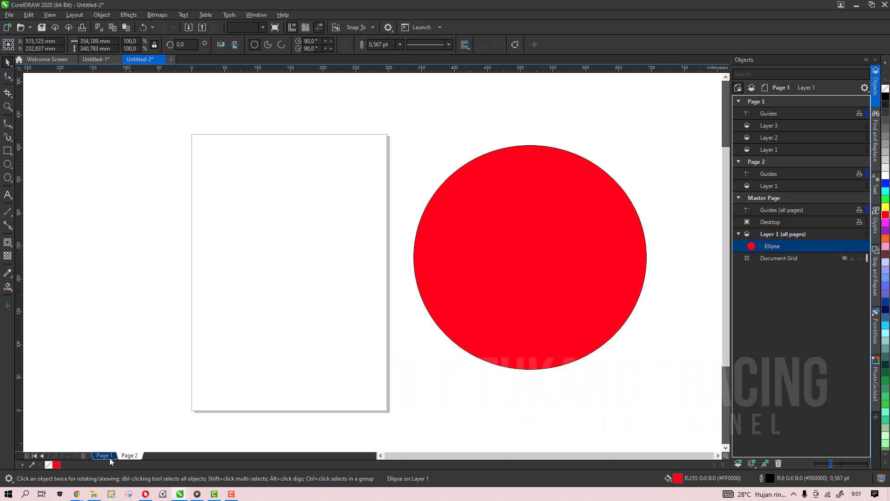
{"action": "left_click", "coordinate": [130, 455]}
{"action": "left_click", "coordinate": [575, 308]}
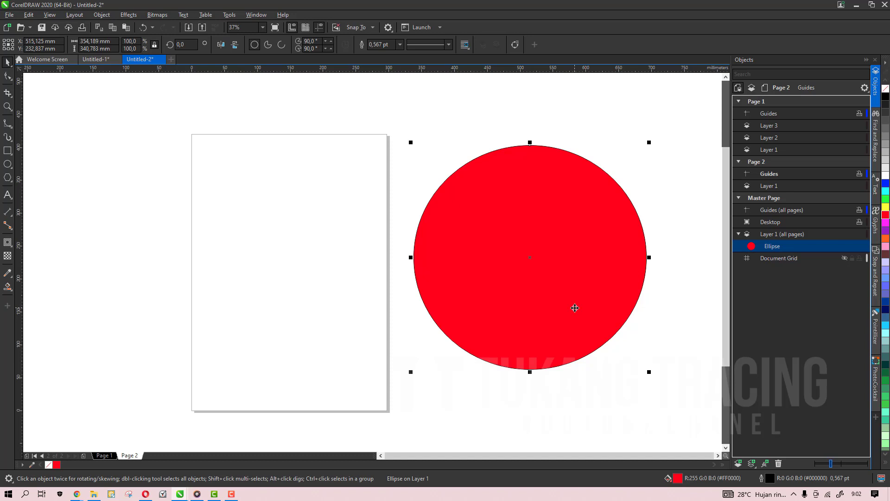
{"action": "key", "text": "Delete"}
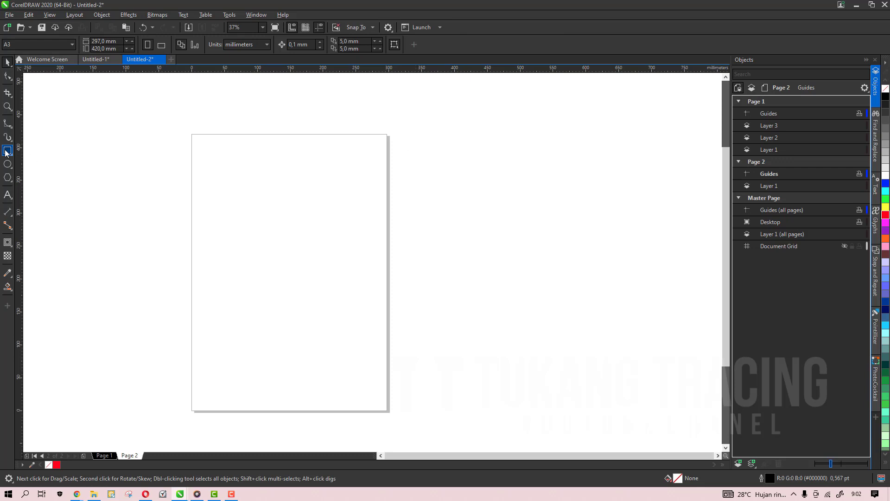
Step: Add the artistic text 'SsDWHJD DWJDHW' beside the page and nudge it up
{"action": "left_click", "coordinate": [8, 194]}
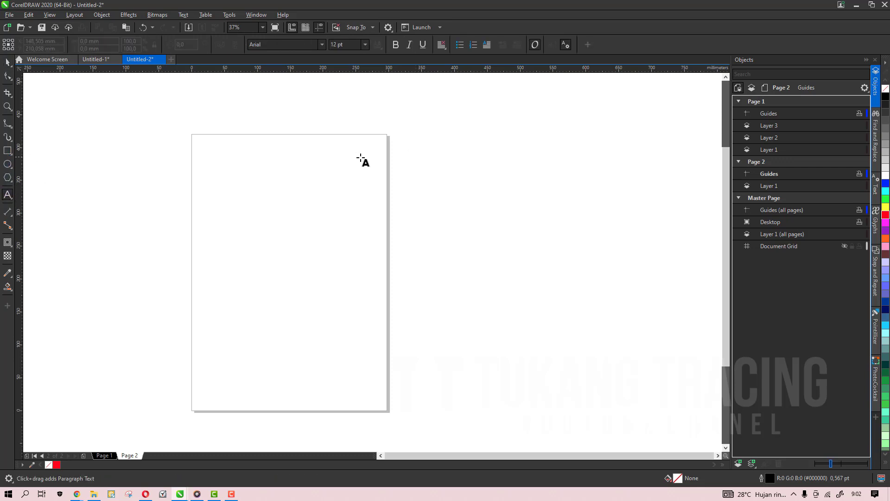
{"action": "left_click", "coordinate": [402, 147]}
{"action": "type", "text": "SsDWHJD"}
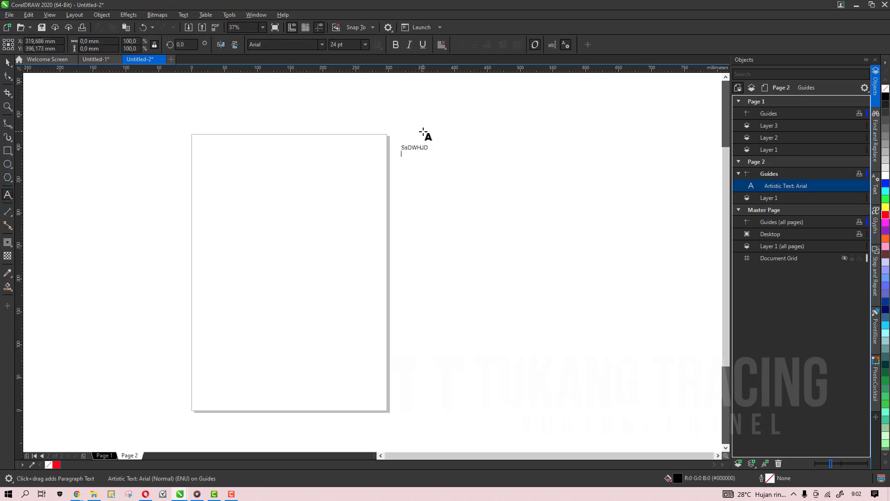
{"action": "type", "text": " DWJDHW"}
{"action": "key", "text": "ctrl+space"}
{"action": "left_click_drag", "start_coordinate": [417, 154], "coordinate": [423, 151]}
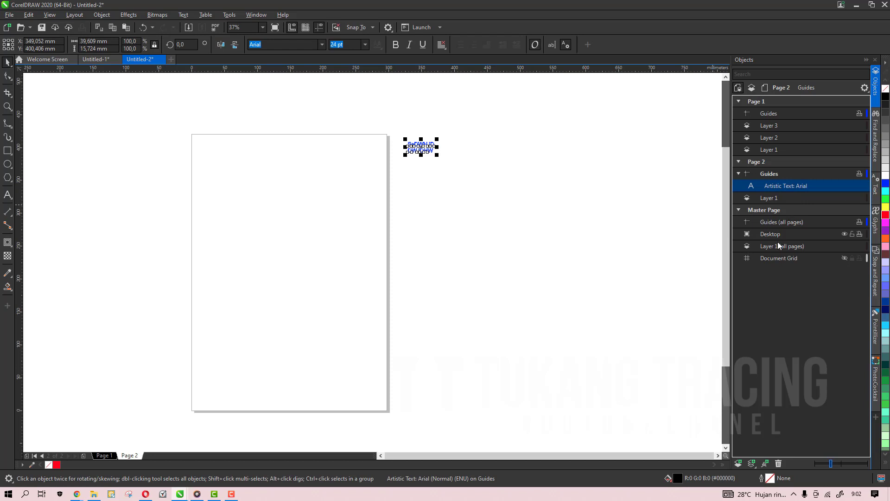
Step: Move the text onto Layer 1 (all pages) and check it on Pages 1 and 2
{"action": "key", "text": "Delete"}
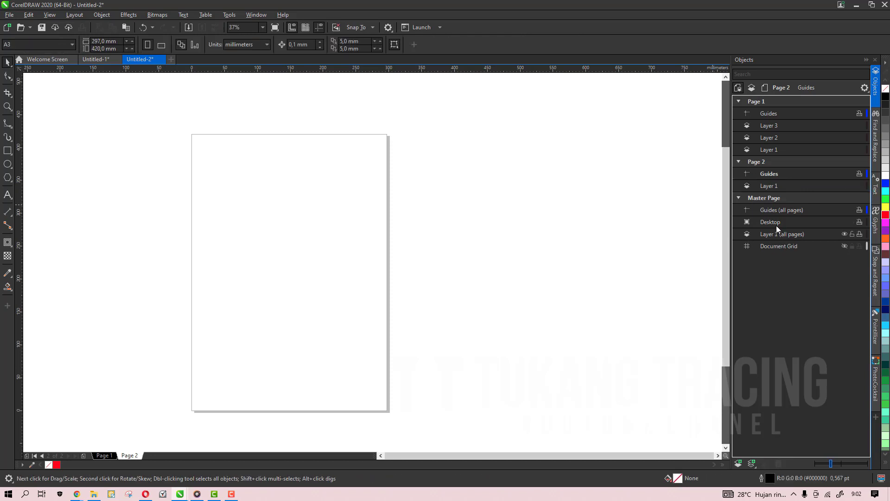
{"action": "left_click", "coordinate": [780, 234]}
{"action": "key", "text": "ctrl+v"}
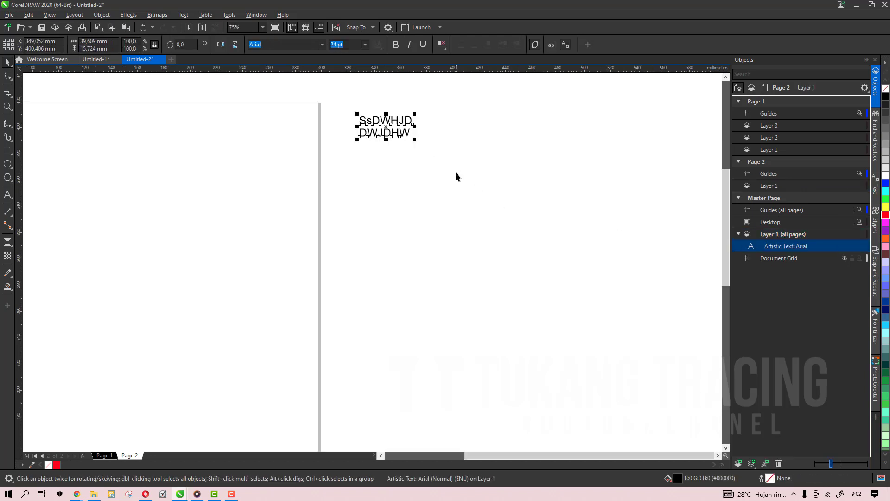
{"action": "left_click", "coordinate": [455, 172]}
{"action": "left_click", "coordinate": [115, 455]}
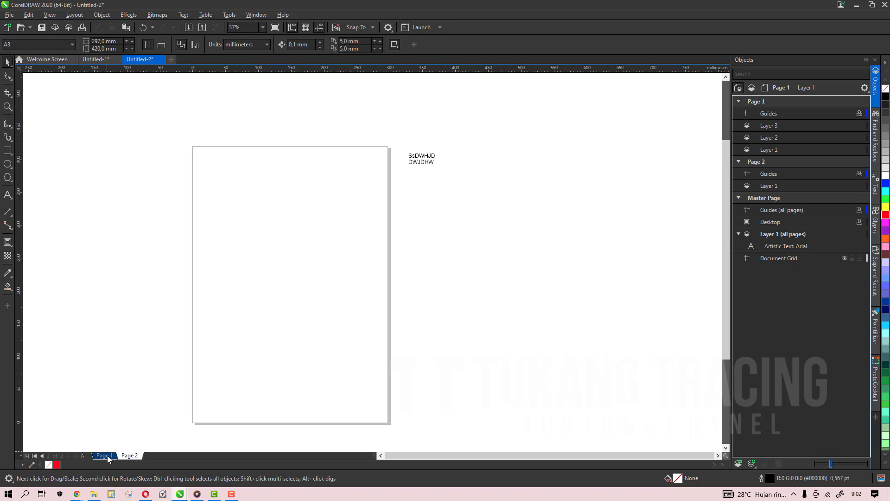
{"action": "left_click", "coordinate": [130, 455]}
Step: Drag the text onto Page 1's Layer 1 in Objects and check both pages
{"action": "left_click", "coordinate": [418, 162]}
{"action": "scroll", "coordinate": [418, 163], "scroll_direction": "up", "scroll_amount": 3}
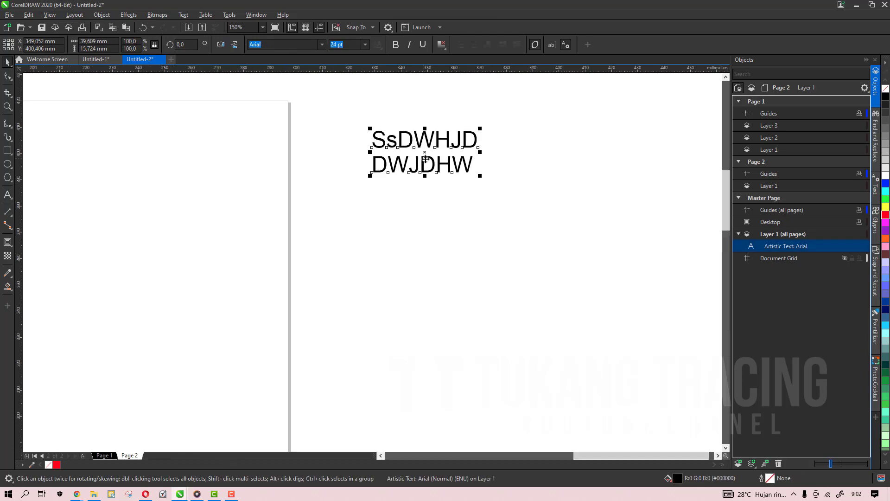
{"action": "left_click_drag", "start_coordinate": [425, 158], "coordinate": [774, 149]}
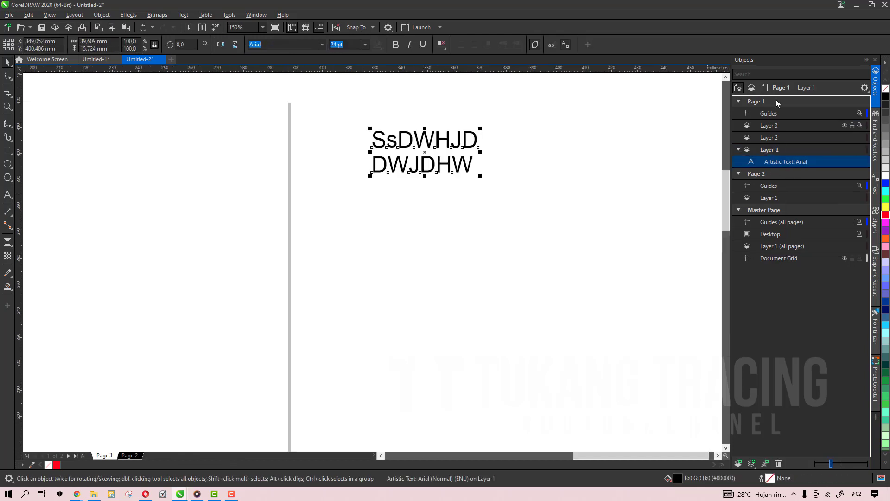
{"action": "left_click", "coordinate": [129, 455]}
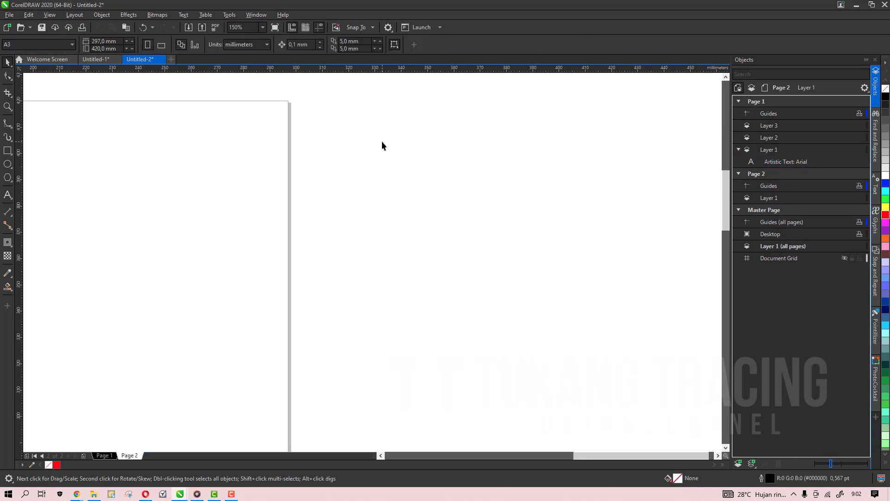
{"action": "left_click", "coordinate": [104, 455]}
{"action": "left_click", "coordinate": [104, 455]}
Step: Delete the sample text from Page 1 and select Page 1's Layer 1
{"action": "left_click", "coordinate": [401, 166]}
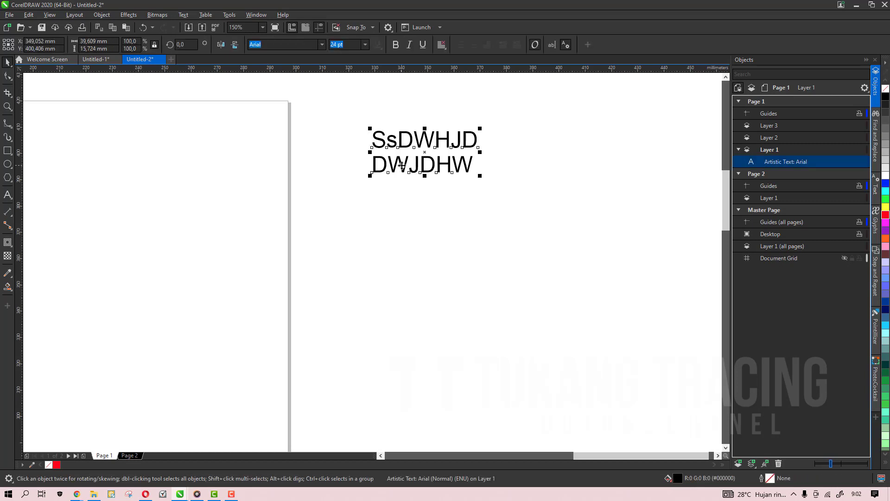
{"action": "key", "text": "Delete"}
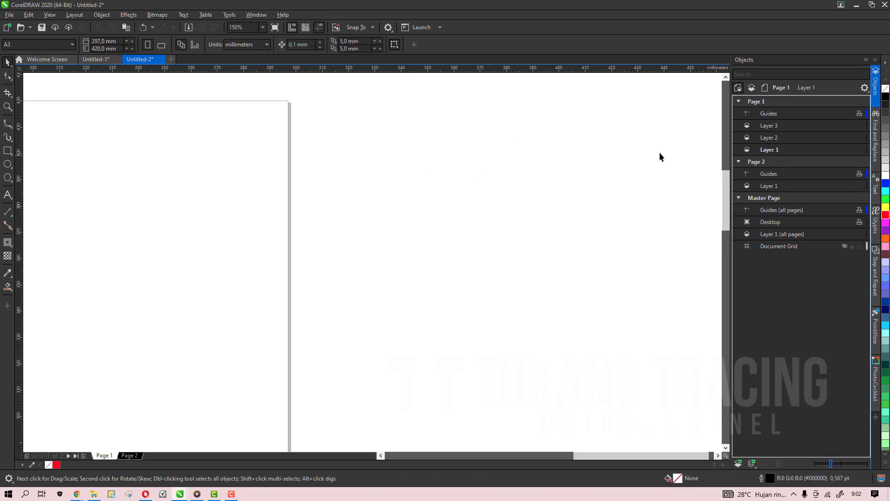
{"action": "left_click", "coordinate": [772, 148]}
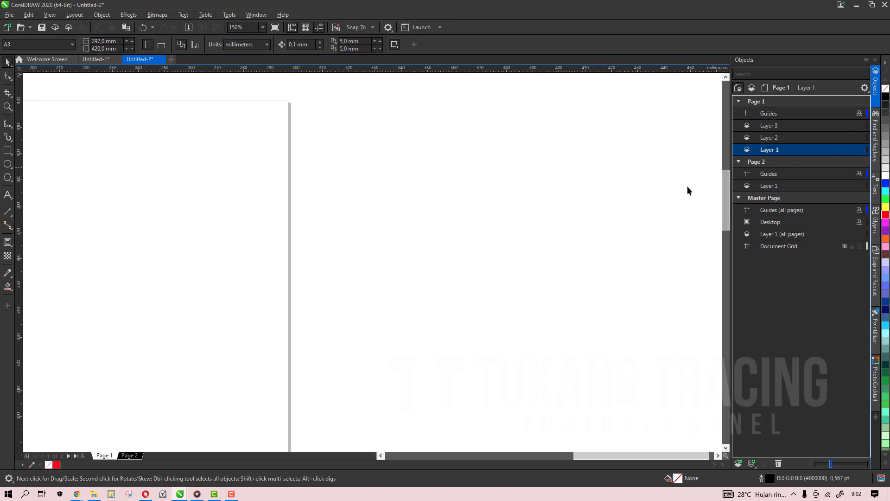
{"action": "scroll", "coordinate": [323, 236], "scroll_direction": "left", "scroll_amount": 5}
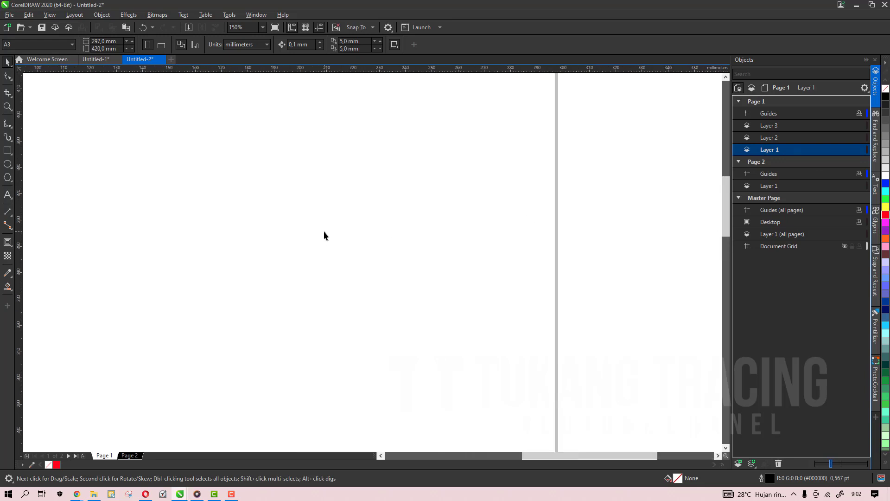
Step: Open the Fake Romance poster, inspect its layers, and undo moving Kain to the top
{"action": "left_click", "coordinate": [97, 59]}
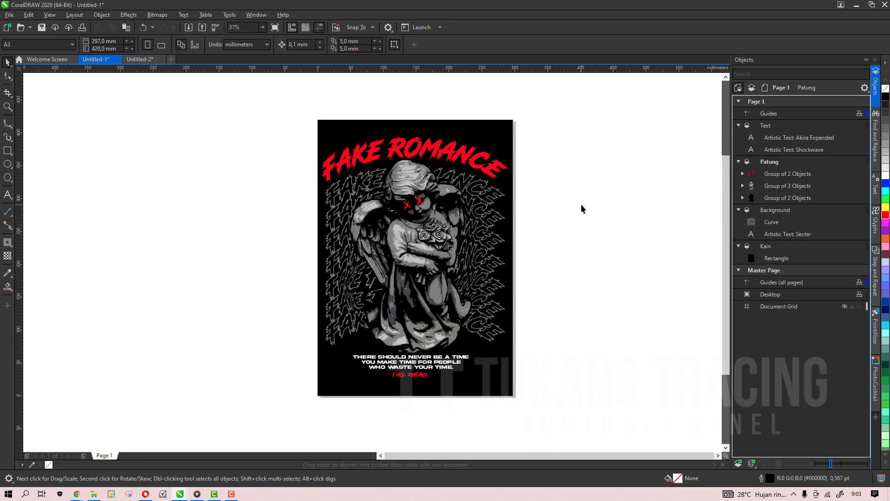
{"action": "mouse_move", "coordinate": [799, 137]}
{"action": "left_click", "coordinate": [779, 209]}
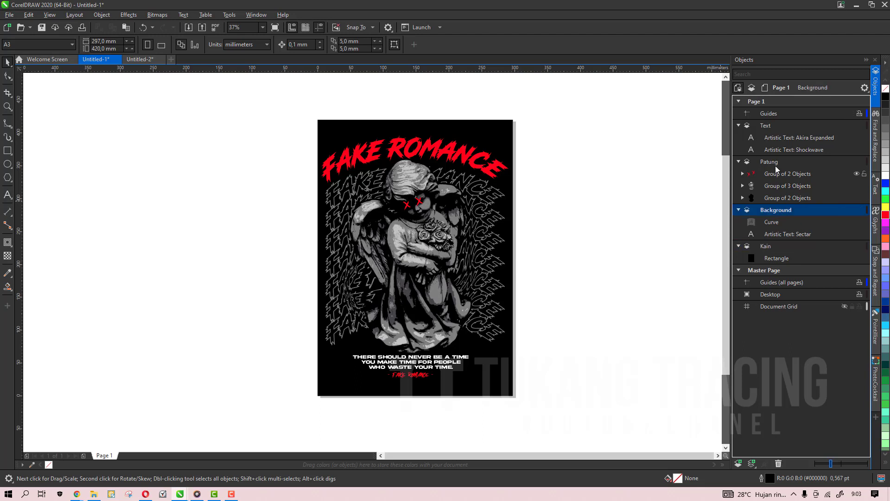
{"action": "left_click", "coordinate": [766, 126]}
{"action": "left_click", "coordinate": [482, 211]}
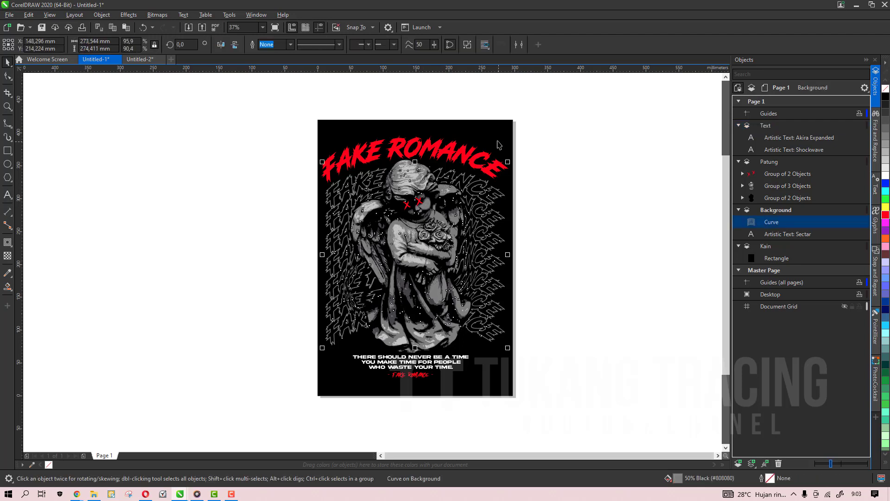
{"action": "left_click", "coordinate": [499, 132]}
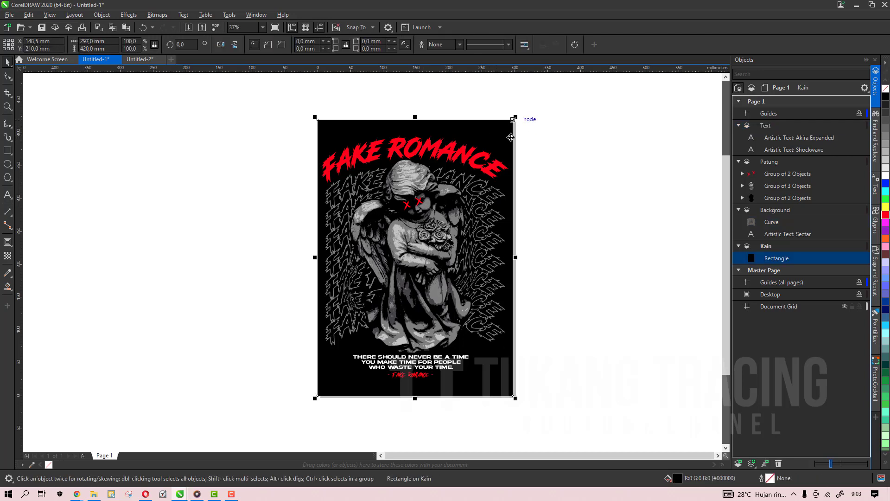
{"action": "mouse_move", "coordinate": [776, 258]}
{"action": "left_click", "coordinate": [768, 250]}
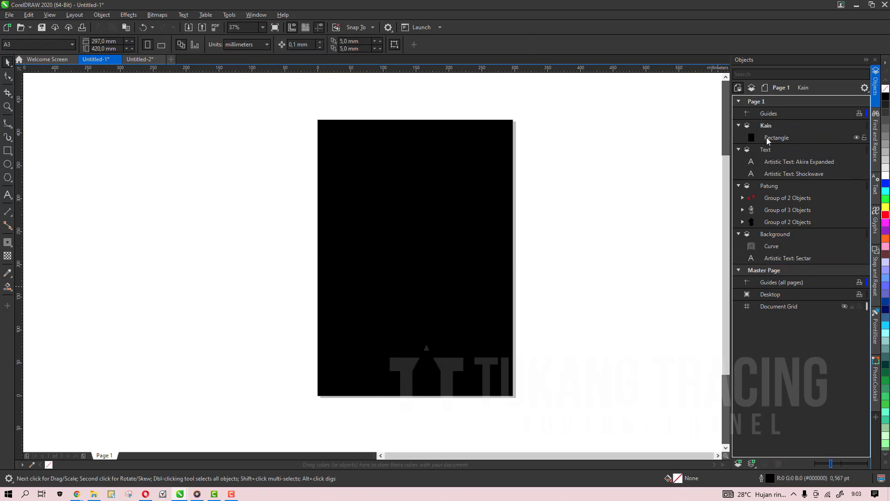
{"action": "mouse_move", "coordinate": [800, 125]}
{"action": "key", "text": "ctrl+z"}
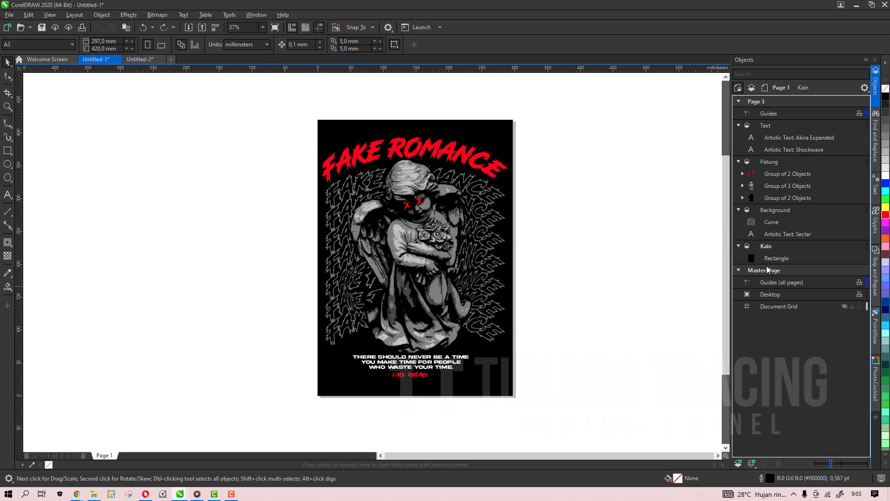
{"action": "left_click", "coordinate": [770, 247]}
Step: Pan the poster left, collapse the Background layer and select the Patung layer
{"action": "key", "text": "h"}
{"action": "left_click_drag", "start_coordinate": [518, 248], "coordinate": [453, 262]}
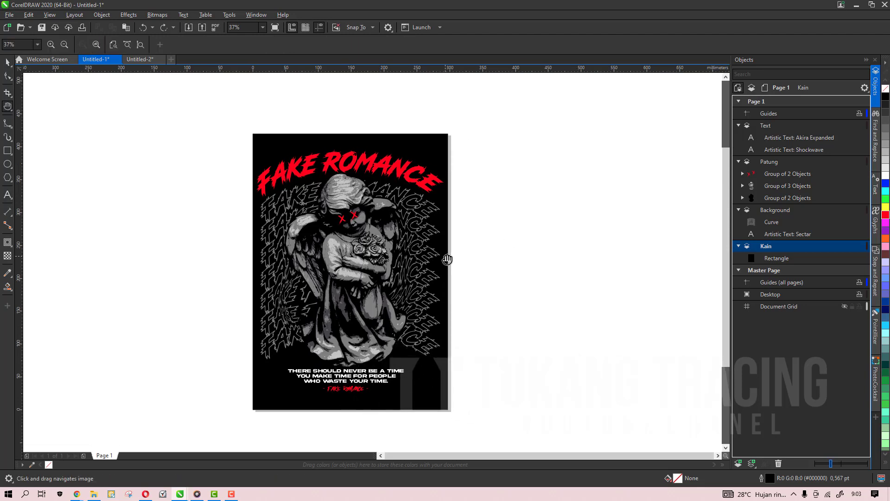
{"action": "left_click", "coordinate": [739, 209]}
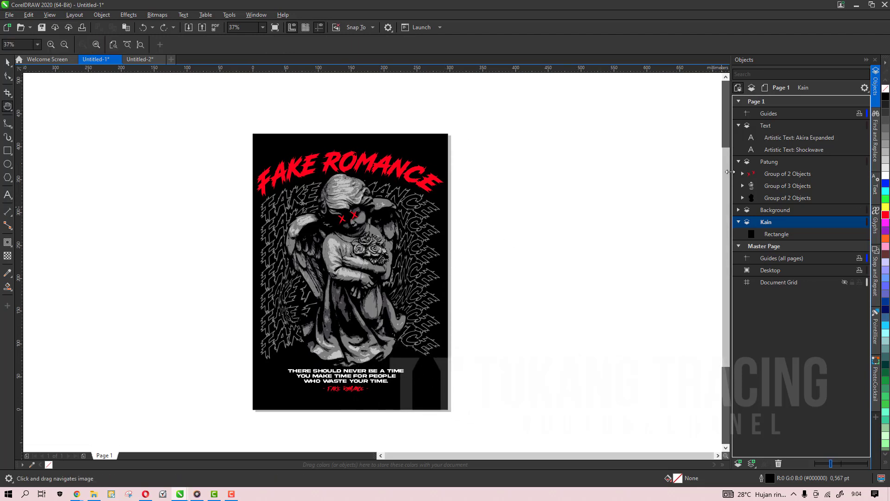
{"action": "left_click", "coordinate": [739, 161]}
{"action": "left_click", "coordinate": [738, 161]}
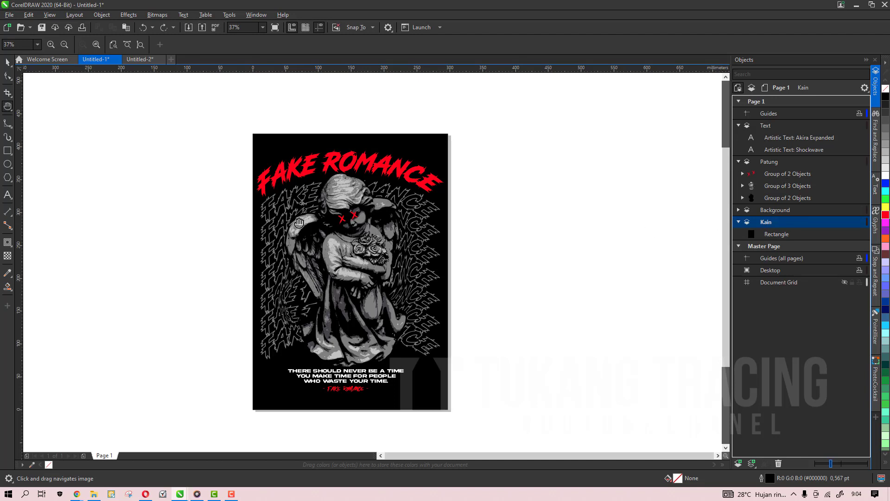
{"action": "left_click", "coordinate": [769, 162]}
Step: Hide the Text and Patung layers, checking the statue's group of 3 objects
{"action": "left_click", "coordinate": [845, 125]}
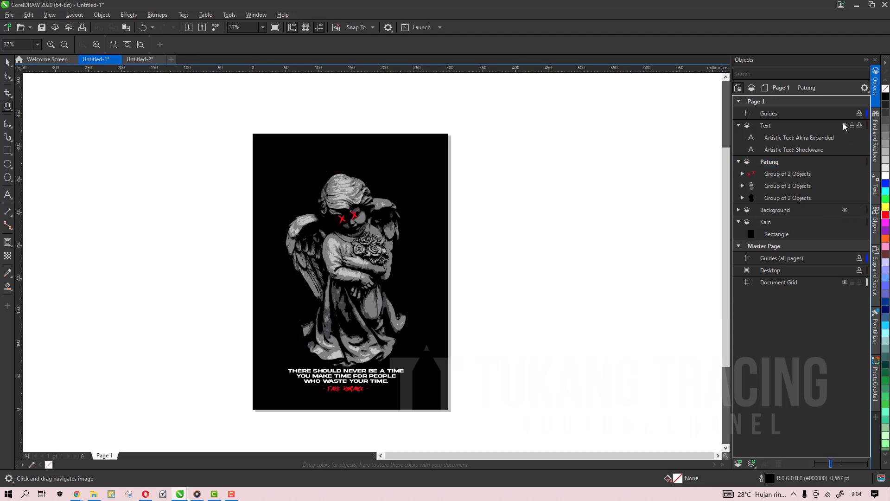
{"action": "left_click", "coordinate": [7, 62]}
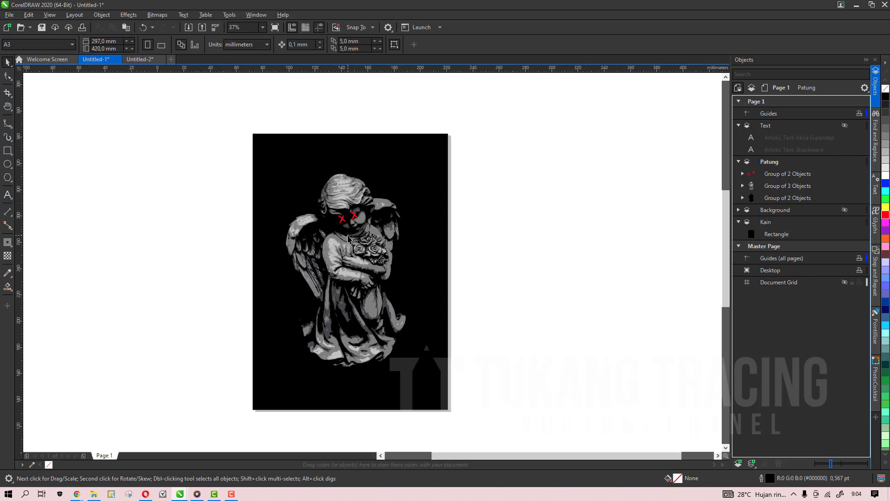
{"action": "scroll", "coordinate": [348, 239], "scroll_direction": "up", "scroll_amount": 2}
{"action": "left_click", "coordinate": [389, 220]}
{"action": "scroll", "coordinate": [389, 221], "scroll_direction": "down", "scroll_amount": 2}
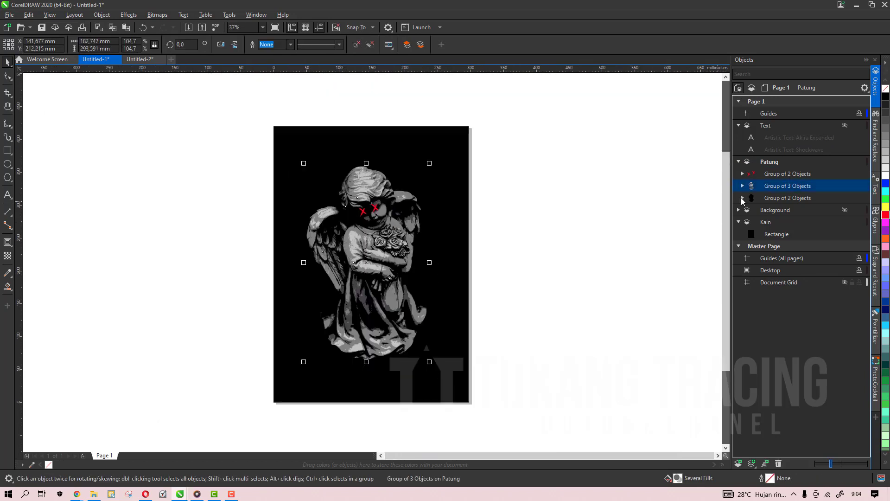
{"action": "left_click", "coordinate": [844, 161]}
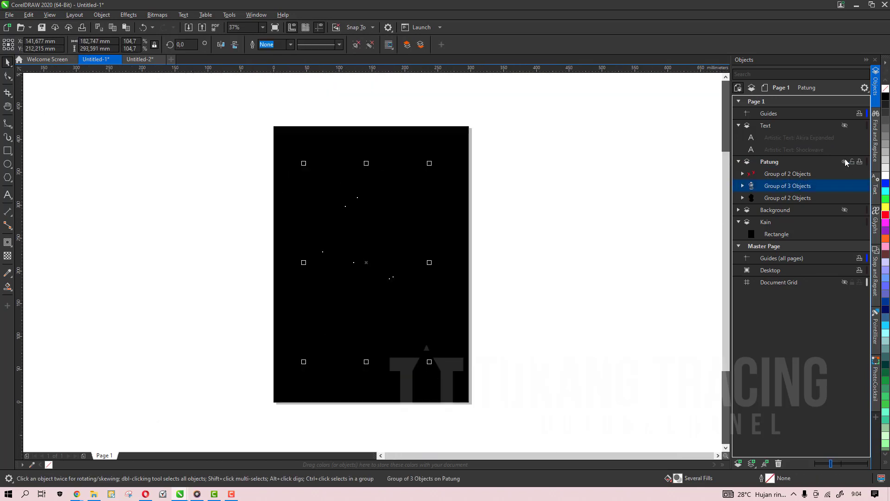
{"action": "left_click", "coordinate": [788, 162]}
Step: Add a new Layer 1 and drag it between Patung and Background
{"action": "left_click", "coordinate": [739, 463]}
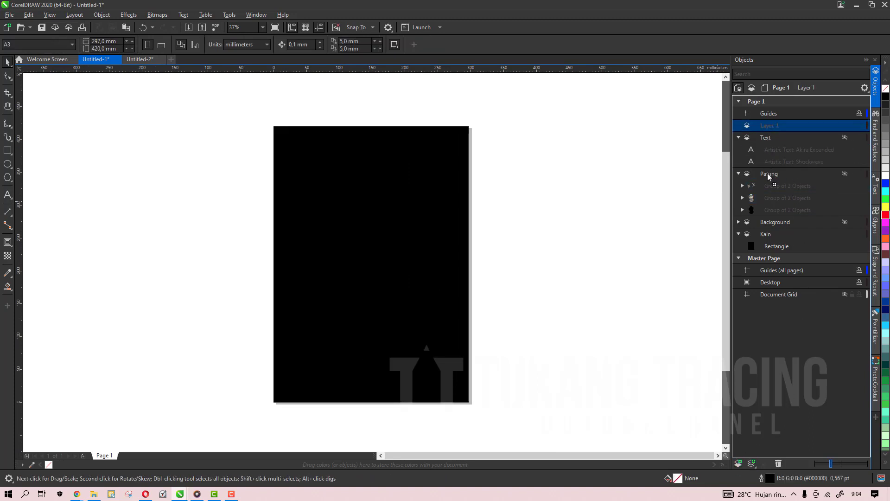
{"action": "left_click_drag", "start_coordinate": [768, 138], "coordinate": [767, 179]}
{"action": "mouse_move", "coordinate": [793, 209]}
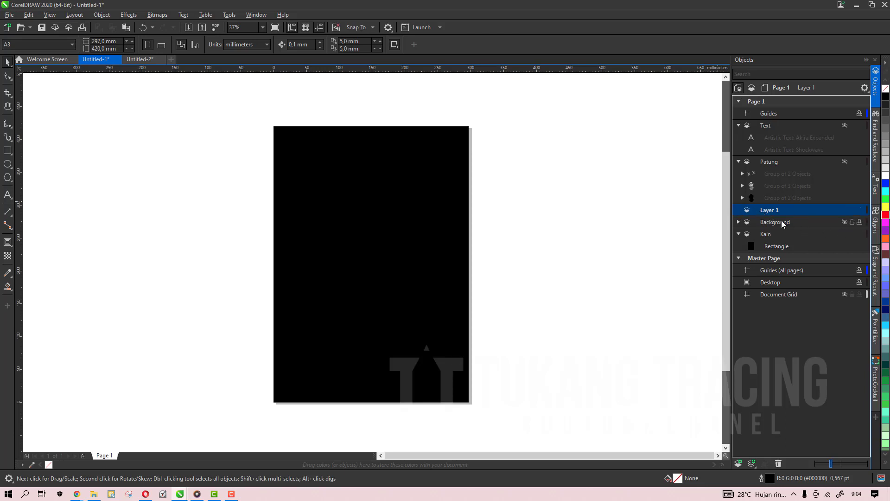
{"action": "left_click", "coordinate": [8, 151]}
{"action": "key", "text": "space"}
Step: Show the Background, Patung and Text layers again and expand Background
{"action": "left_click", "coordinate": [777, 226]}
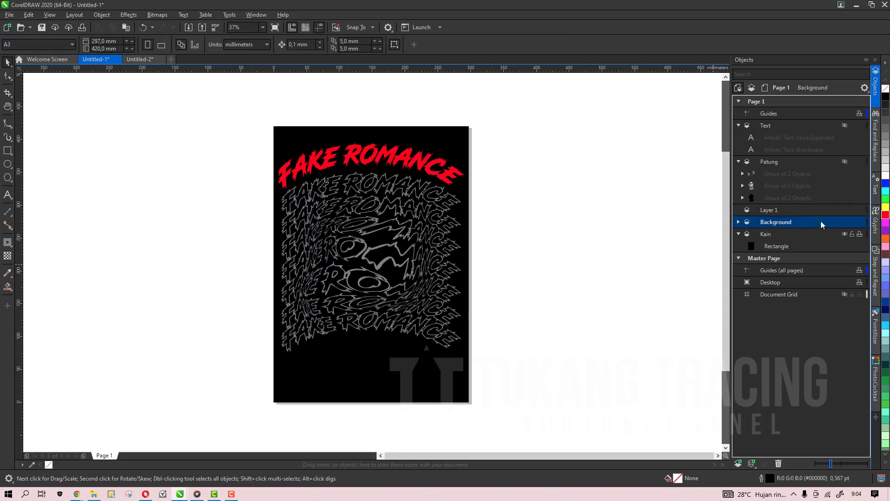
{"action": "mouse_move", "coordinate": [800, 161]}
{"action": "left_click", "coordinate": [844, 161]}
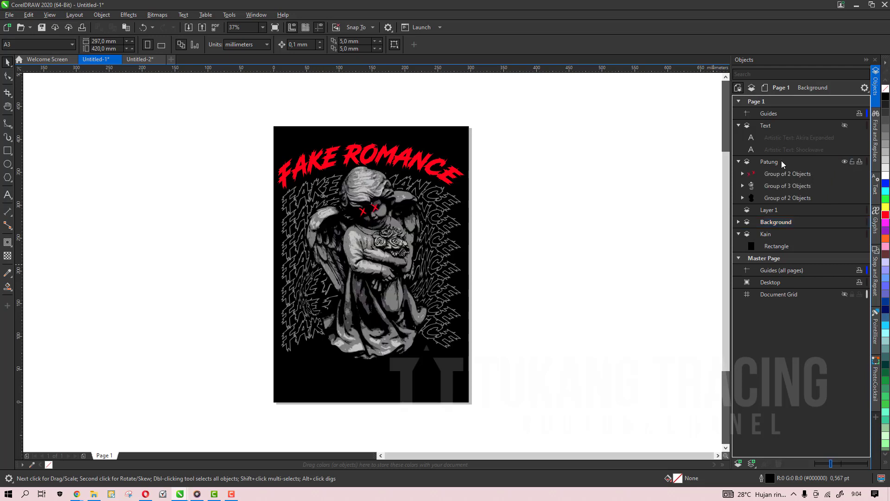
{"action": "left_click", "coordinate": [844, 124]}
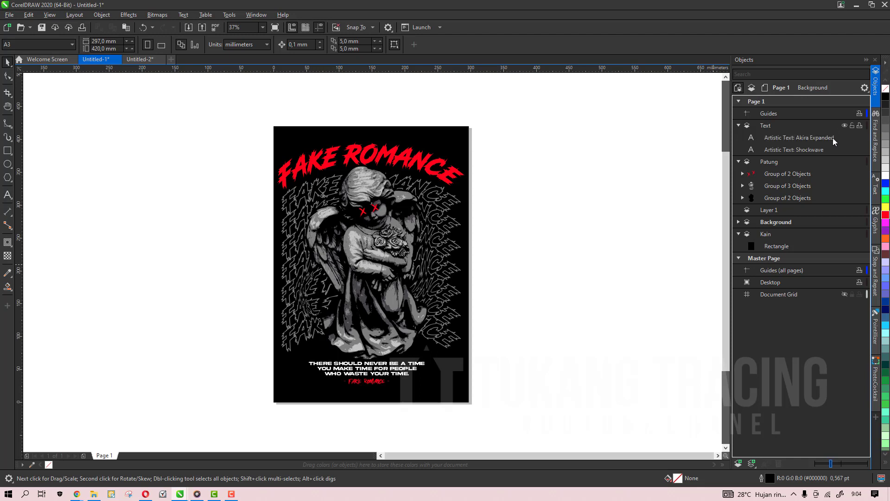
{"action": "left_click", "coordinate": [739, 222]}
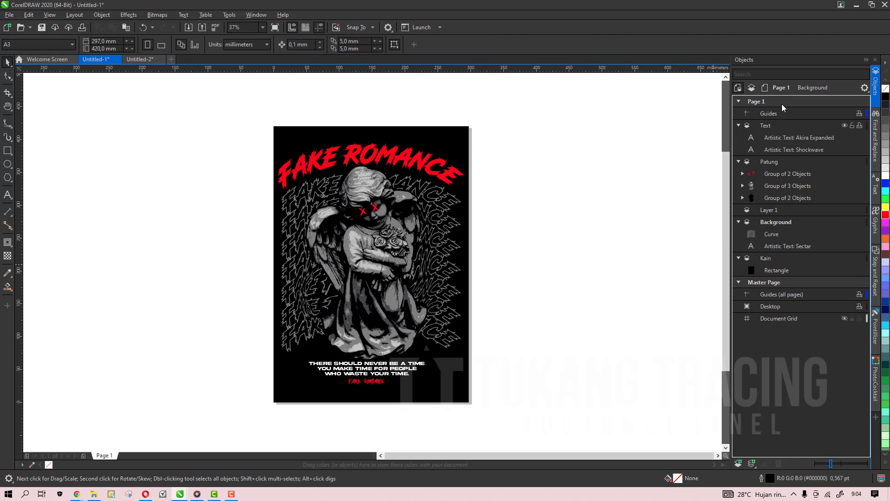
Step: Delete the empty Layer 1, then toggle the Background layer's visibility off and on
{"action": "left_click", "coordinate": [769, 210]}
{"action": "left_click", "coordinate": [774, 462]}
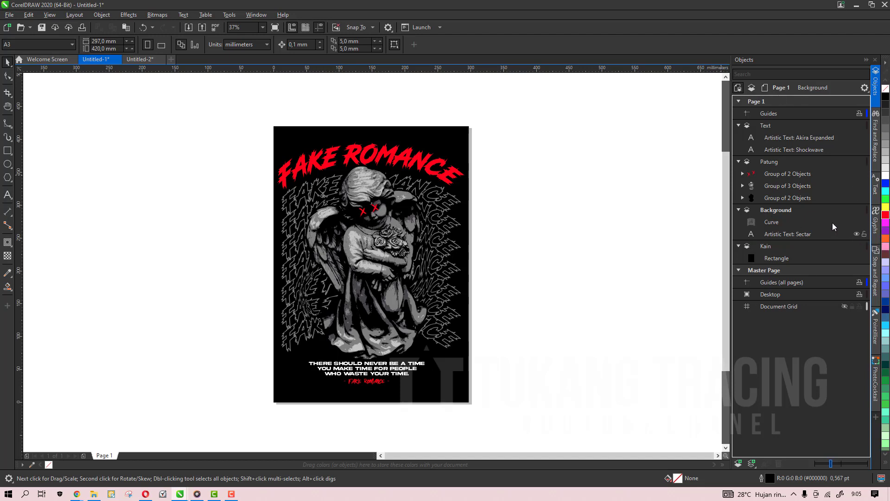
{"action": "left_click", "coordinate": [798, 211]}
{"action": "left_click", "coordinate": [844, 210]}
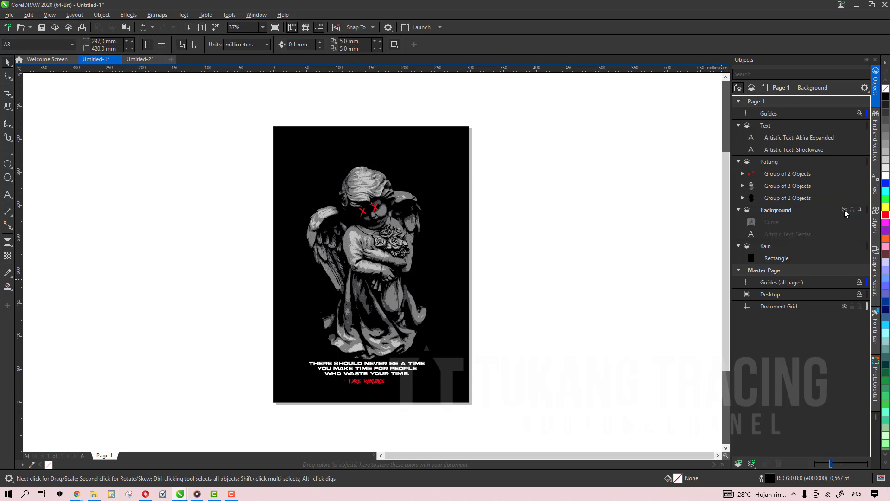
{"action": "left_click", "coordinate": [844, 210]}
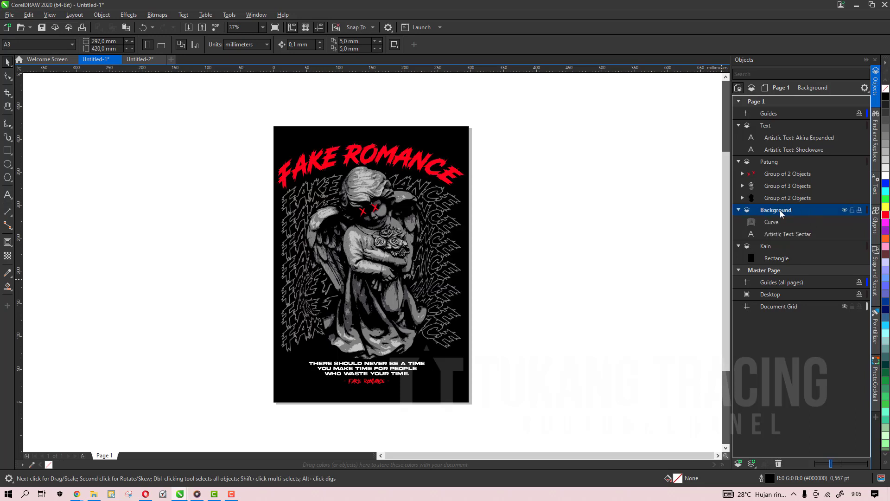
{"action": "left_click", "coordinate": [844, 210]}
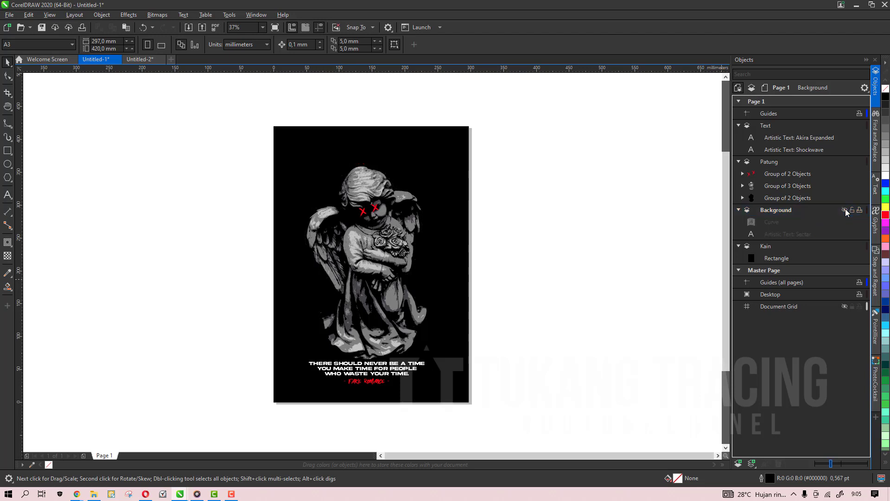
{"action": "left_click", "coordinate": [776, 209]}
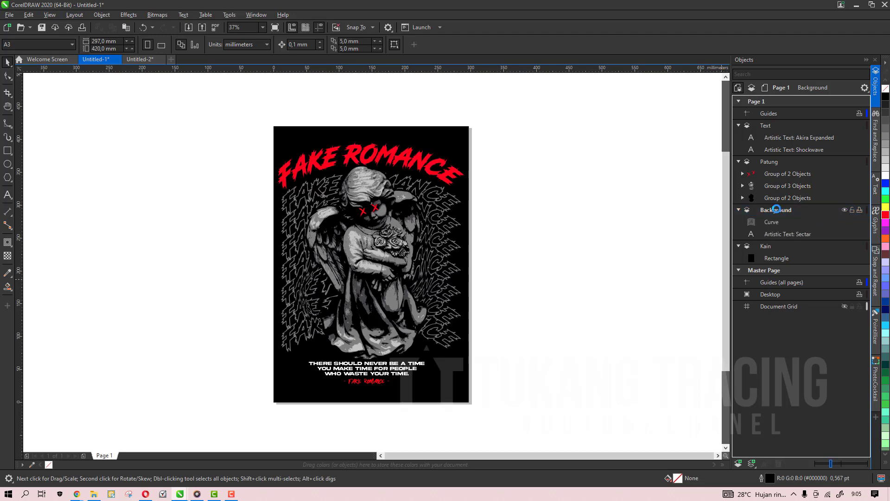
Step: Edit and confirm the Background layer's name twice, then reselect the layer
{"action": "double_click", "coordinate": [776, 210]}
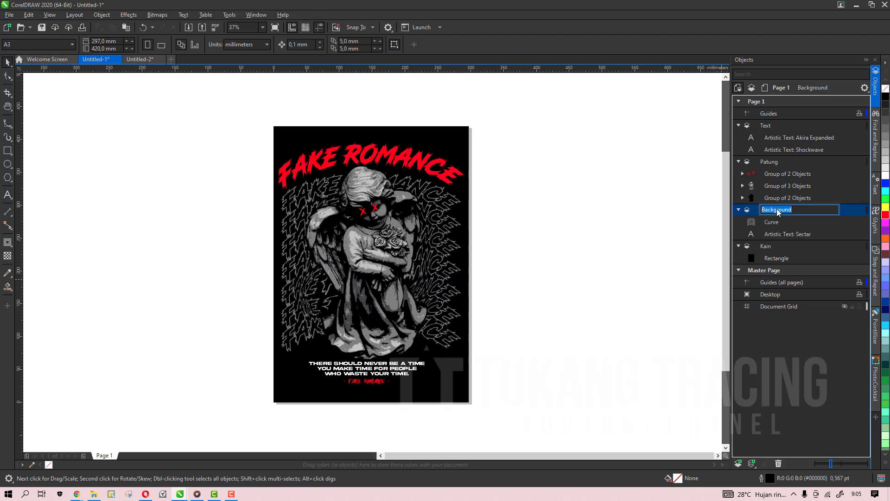
{"action": "key", "text": "Return"}
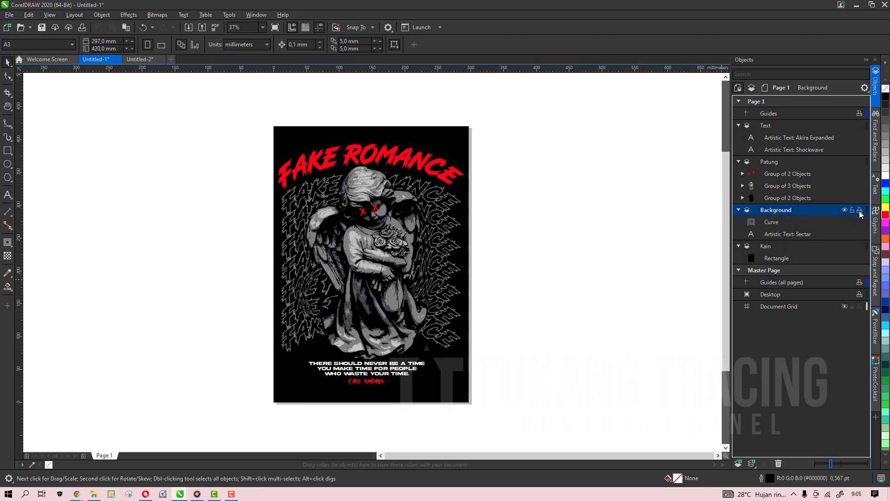
{"action": "double_click", "coordinate": [784, 209]}
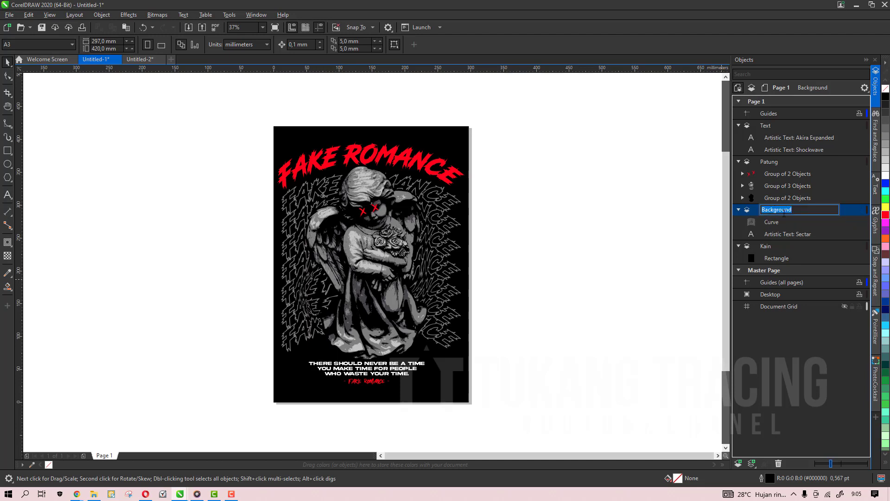
{"action": "key", "text": "Return"}
{"action": "mouse_move", "coordinate": [799, 210]}
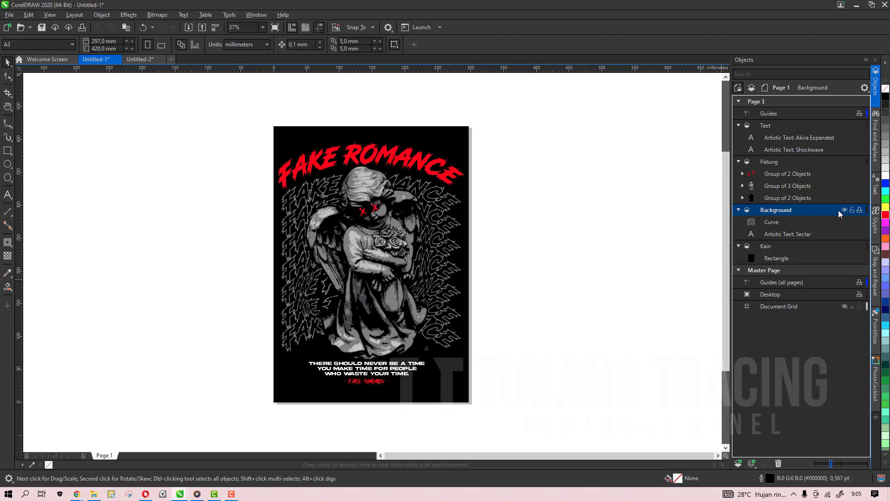
{"action": "left_click", "coordinate": [788, 219]}
{"action": "left_click", "coordinate": [794, 210]}
Step: Toggle Background and its FAKE ROMANCE text off and on, then lock the Background layer
{"action": "left_click", "coordinate": [845, 210]}
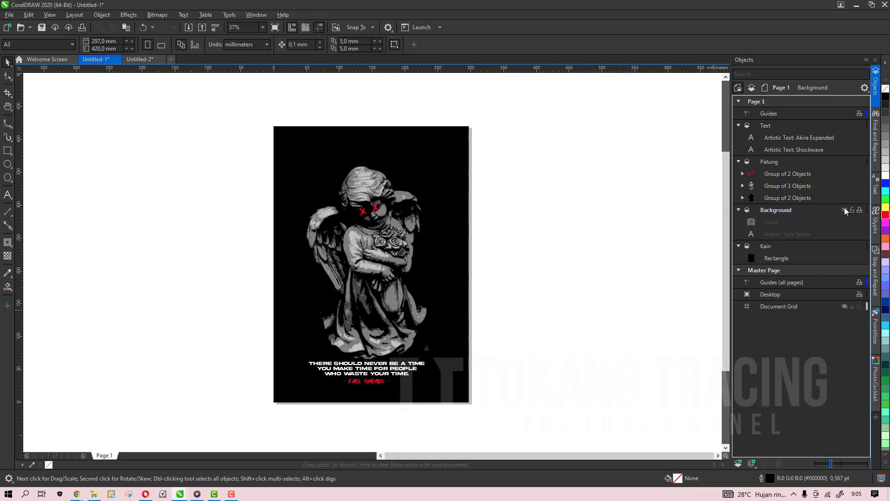
{"action": "left_click", "coordinate": [844, 210]}
{"action": "left_click", "coordinate": [824, 233]}
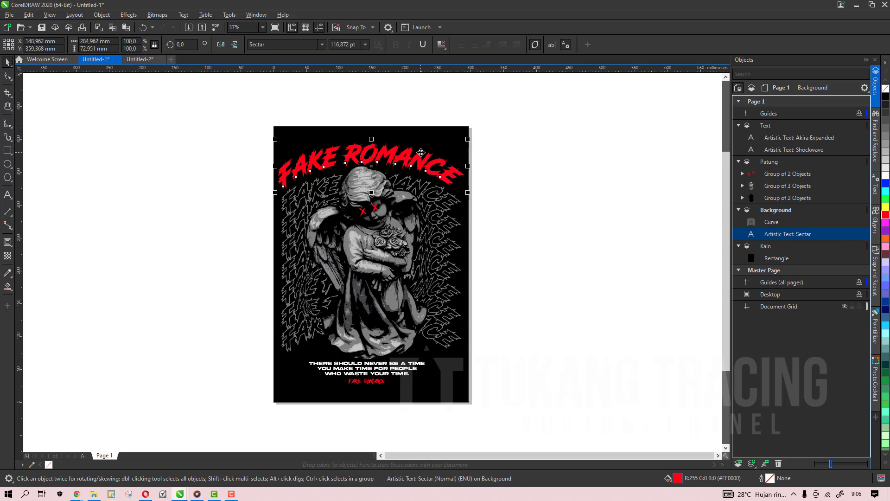
{"action": "mouse_move", "coordinate": [806, 234]}
{"action": "left_click", "coordinate": [856, 234]}
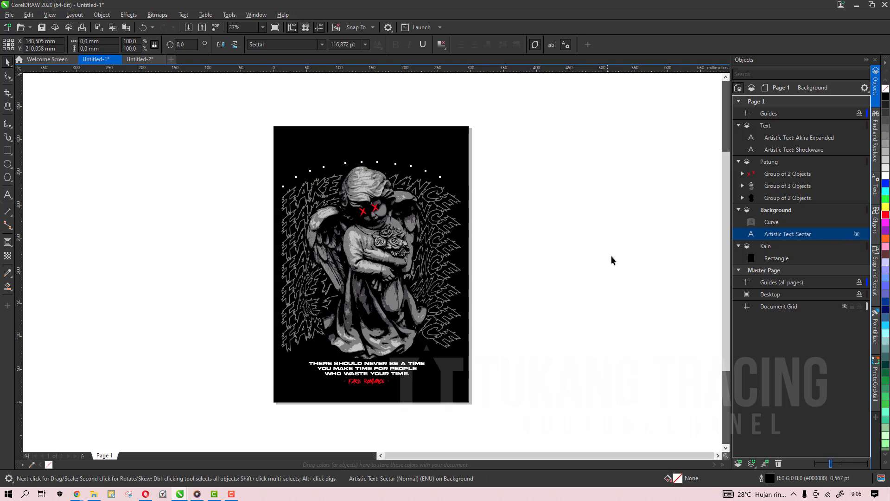
{"action": "left_click", "coordinate": [790, 211]}
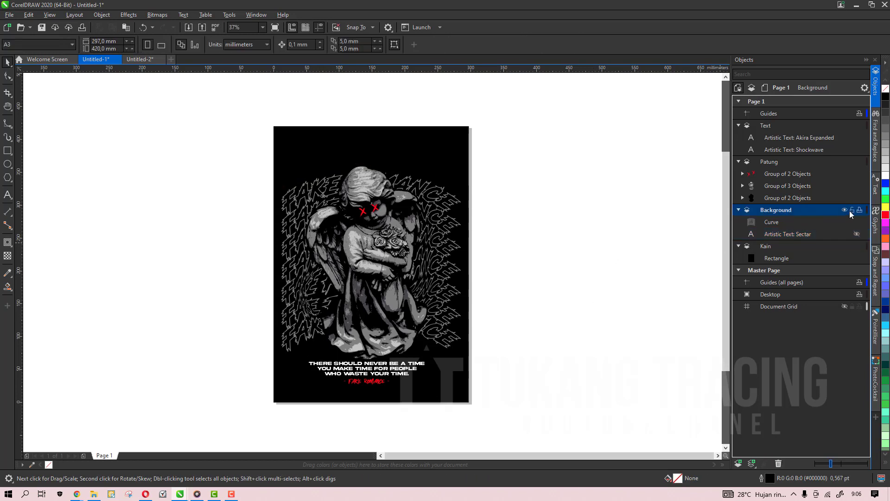
{"action": "mouse_move", "coordinate": [807, 235]}
{"action": "left_click", "coordinate": [855, 233]}
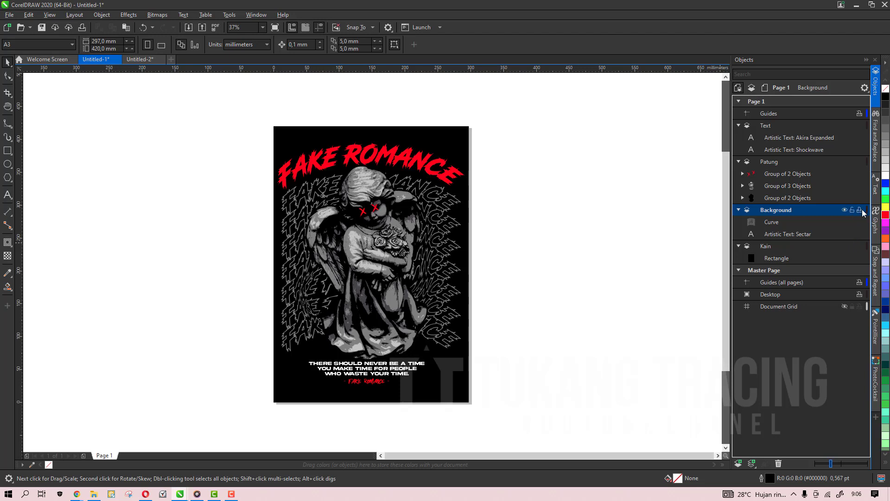
{"action": "mouse_move", "coordinate": [800, 210]}
{"action": "left_click", "coordinate": [852, 210]}
Step: Lock the Background layer, then test-move the black Kain rectangle off the page and undo it
{"action": "left_click", "coordinate": [793, 210]}
{"action": "left_click", "coordinate": [851, 210]}
{"action": "left_click", "coordinate": [453, 204]}
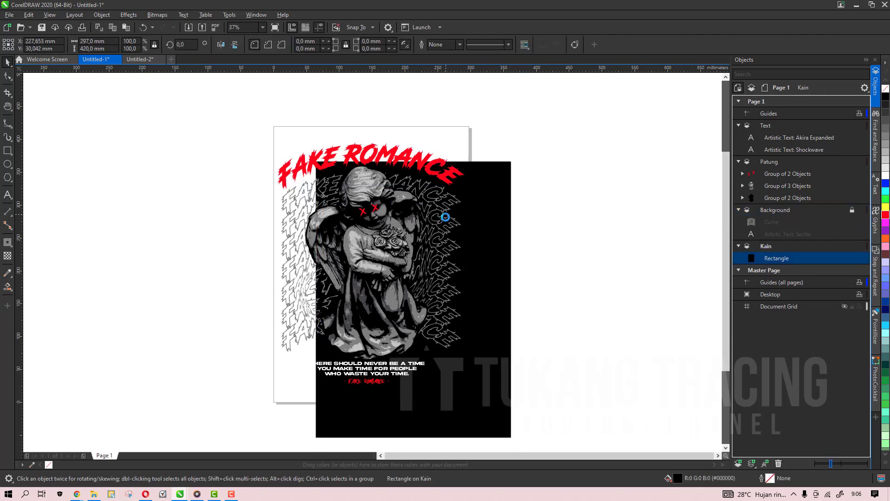
{"action": "left_click_drag", "start_coordinate": [448, 193], "coordinate": [453, 207]}
{"action": "key", "text": "Escape"}
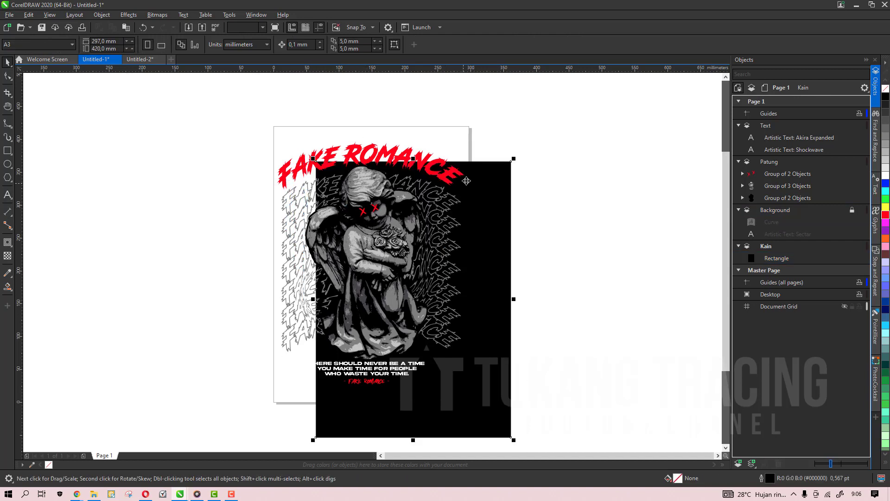
{"action": "key", "text": "ctrl+z"}
{"action": "key", "text": "ctrl+z"}
{"action": "key", "text": "Escape"}
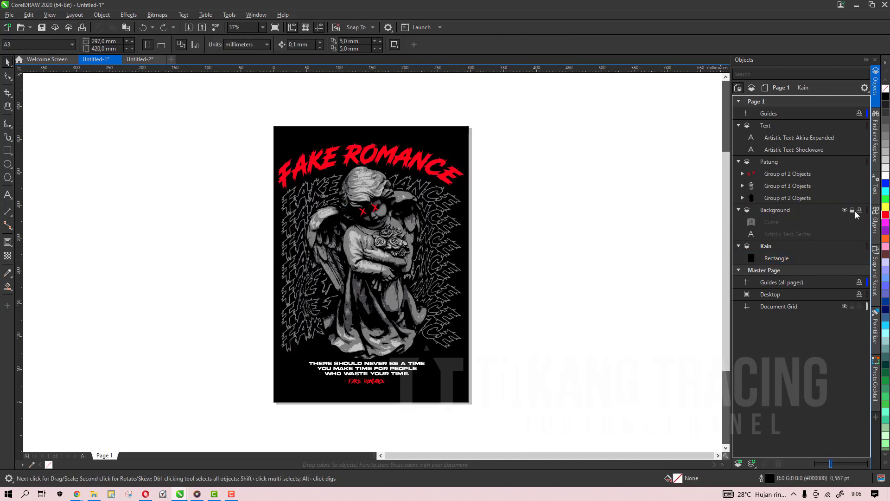
Step: Unlock the Background layer, lock only its Curve object, and check which objects select
{"action": "left_click", "coordinate": [853, 211]}
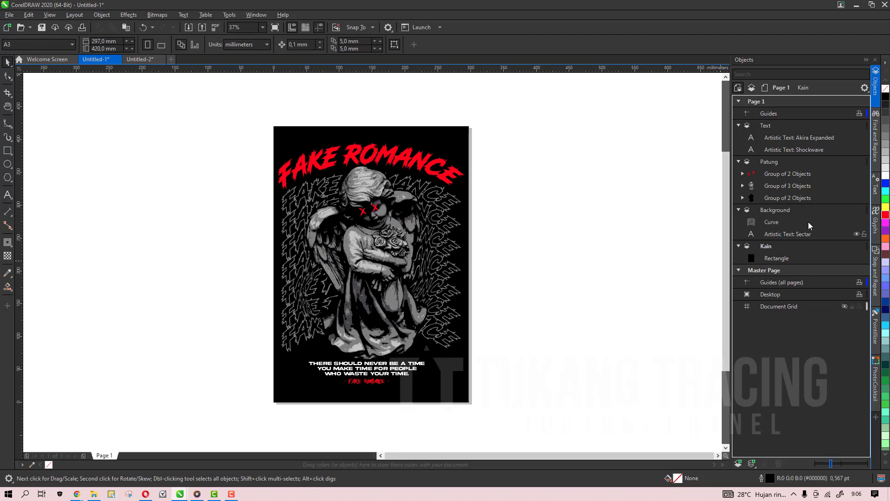
{"action": "left_click", "coordinate": [864, 223]}
{"action": "left_click", "coordinate": [775, 222]}
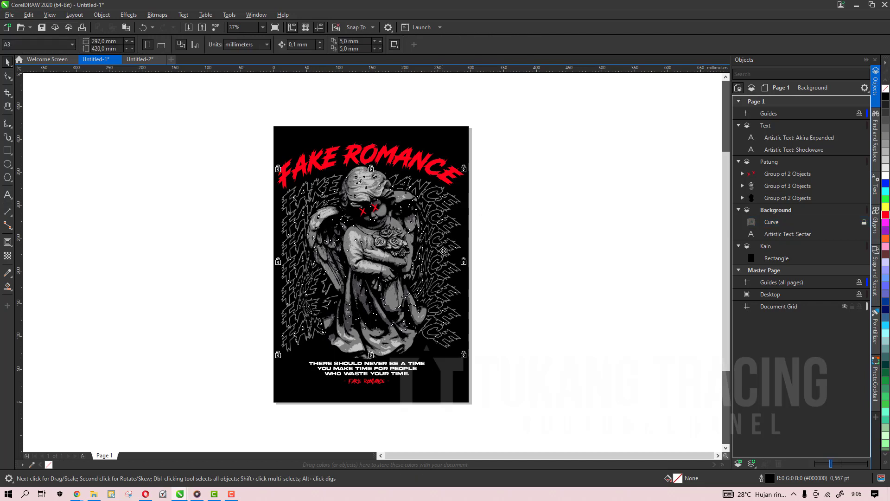
{"action": "left_click", "coordinate": [447, 168]}
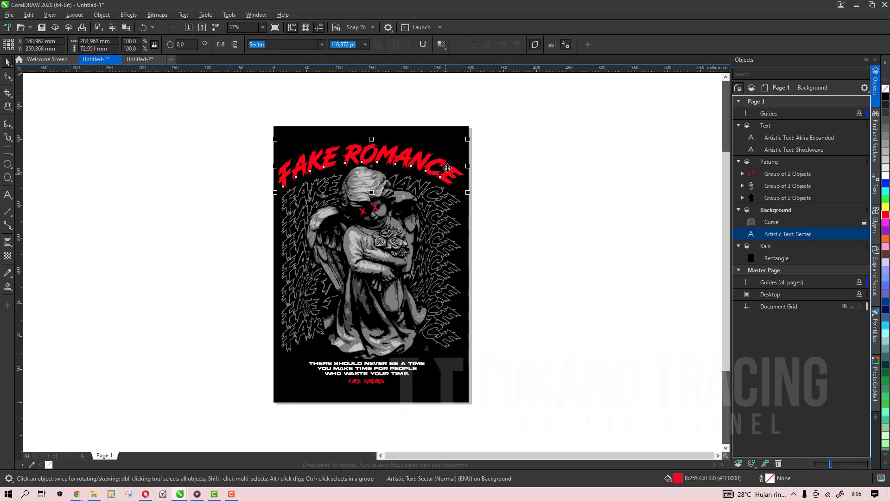
{"action": "left_click", "coordinate": [432, 231]}
{"action": "left_click", "coordinate": [448, 181]}
{"action": "key", "text": "Escape"}
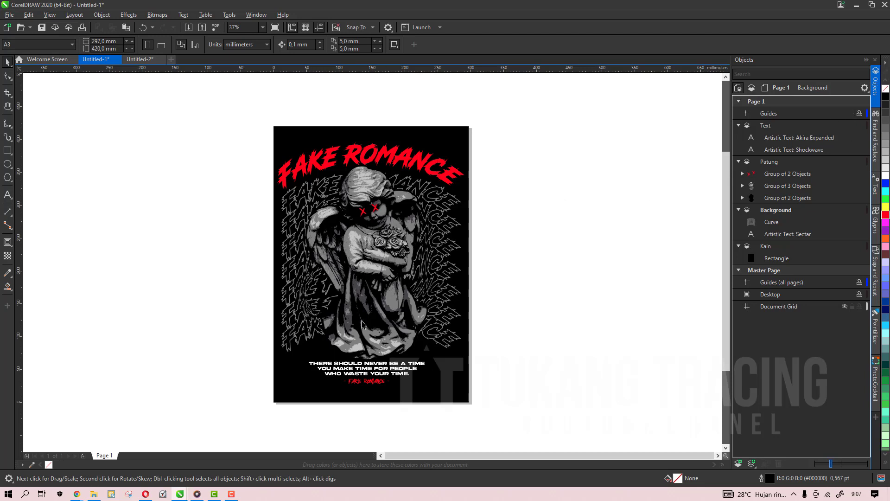
Step: Lock the Text layer, then open and close the print settings to check what prints
{"action": "left_click", "coordinate": [371, 204]}
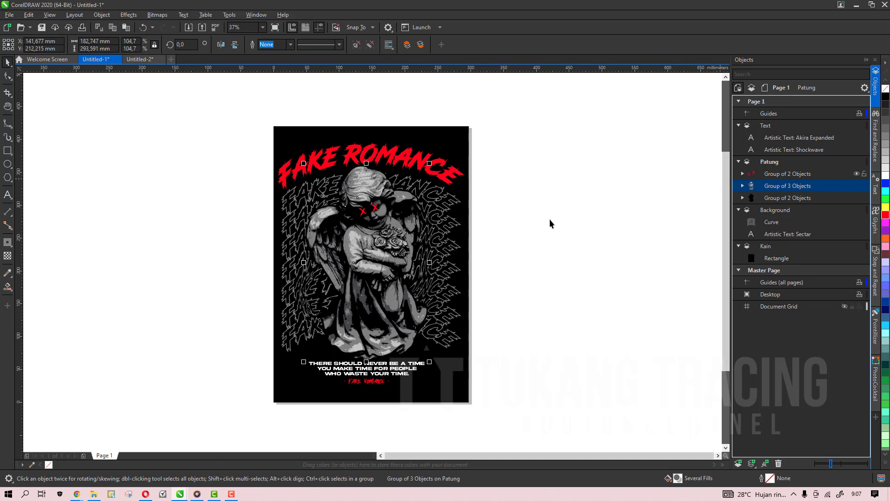
{"action": "left_click", "coordinate": [787, 126]}
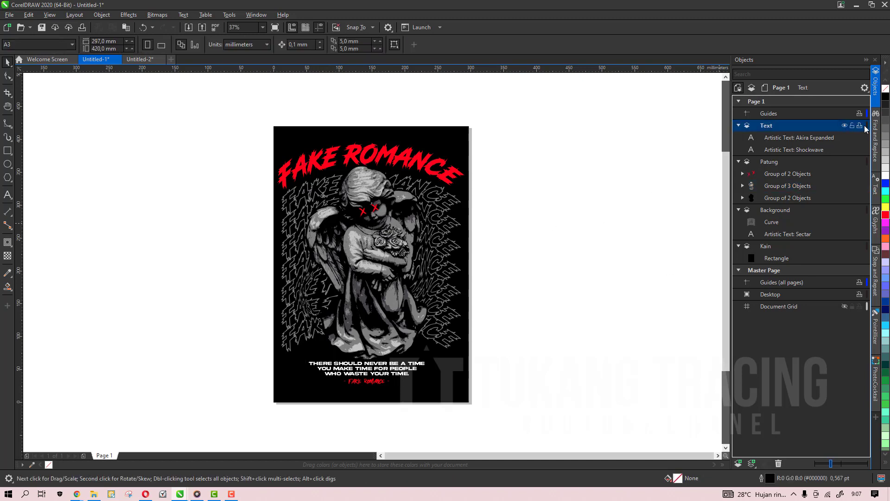
{"action": "left_click", "coordinate": [859, 127]}
{"action": "left_click", "coordinate": [790, 246]}
{"action": "left_click", "coordinate": [778, 163]}
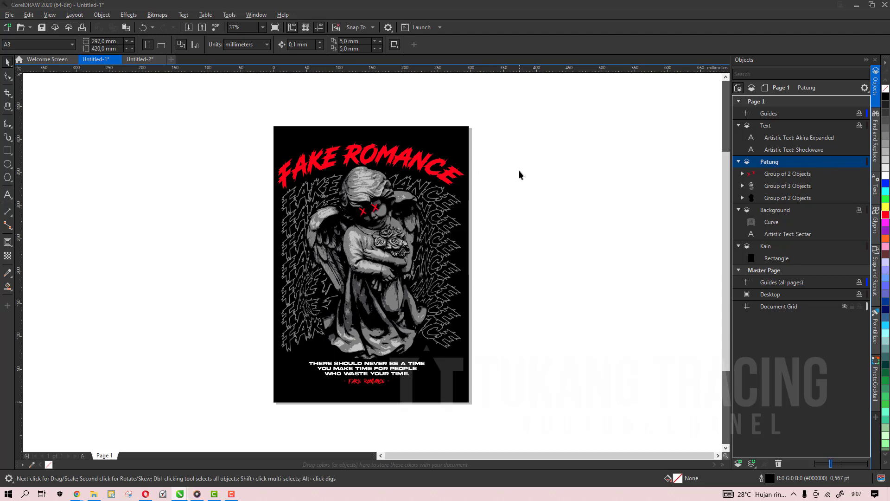
{"action": "key", "text": "ctrl+p"}
{"action": "key", "text": "Escape"}
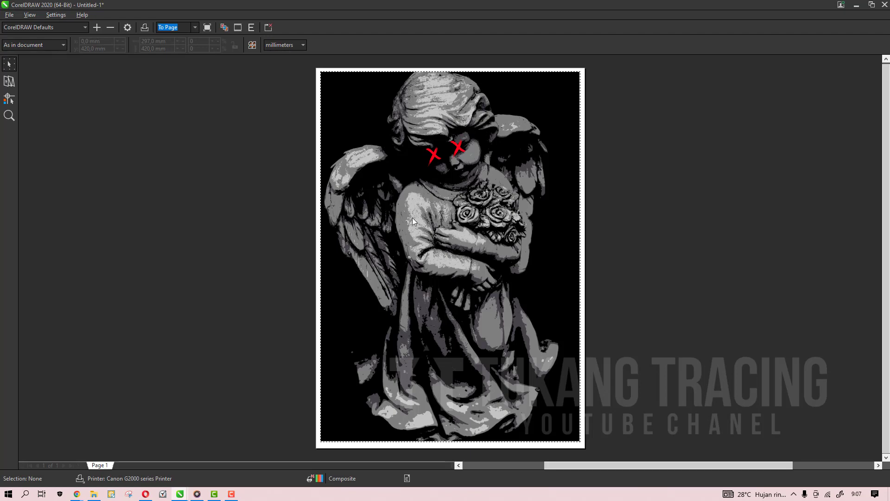
Step: Close the print preview and marquee-select all eight poster objects across every layer
{"action": "left_click", "coordinate": [268, 27]}
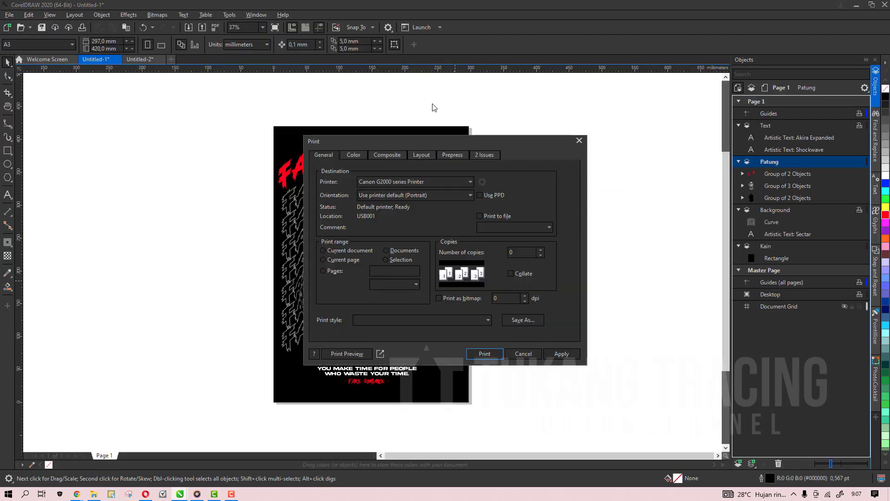
{"action": "left_click", "coordinate": [528, 353]}
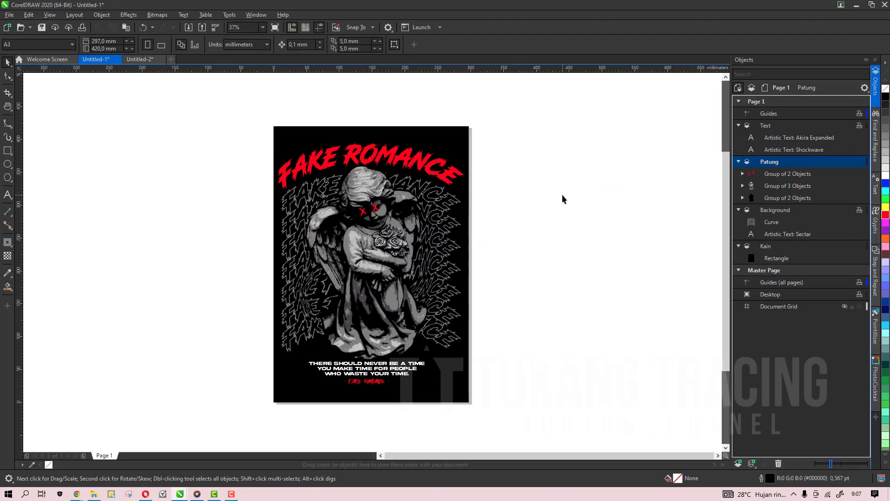
{"action": "mouse_move", "coordinate": [184, 93]}
{"action": "left_mouse_down"}
{"action": "mouse_move", "coordinate": [581, 463]}
{"action": "mouse_move", "coordinate": [583, 455]}
{"action": "left_mouse_up"}
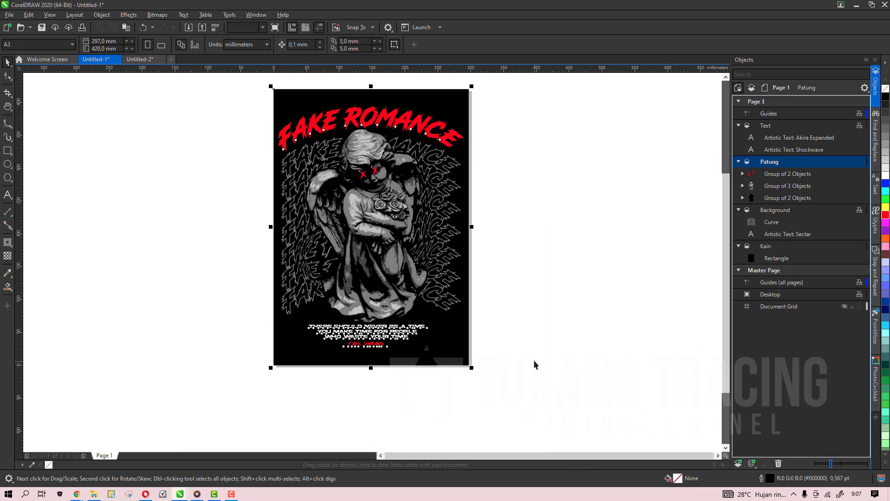
{"action": "scroll", "coordinate": [726, 209], "scroll_direction": "up", "scroll_amount": 2}
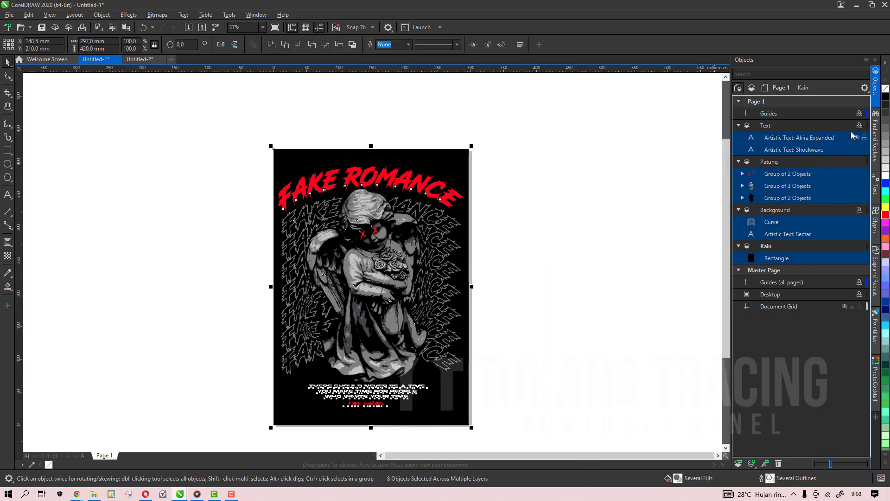
{"action": "mouse_move", "coordinate": [765, 125]}
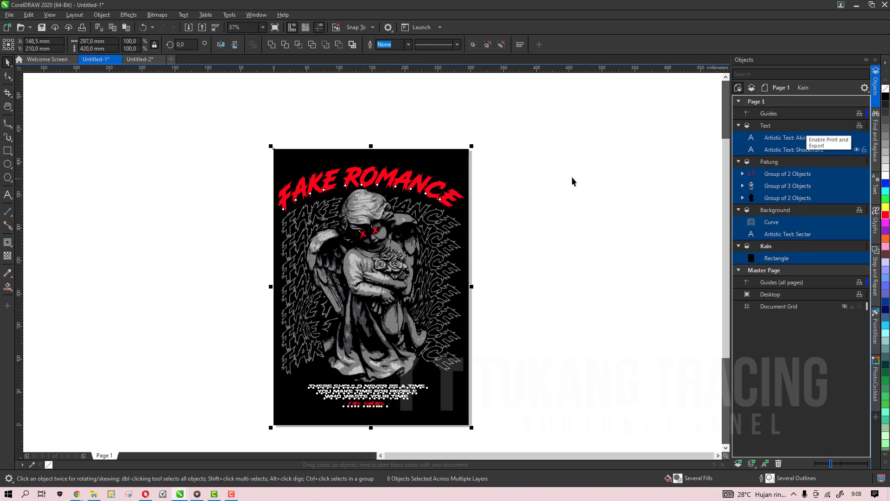
{"action": "left_click", "coordinate": [14, 15]}
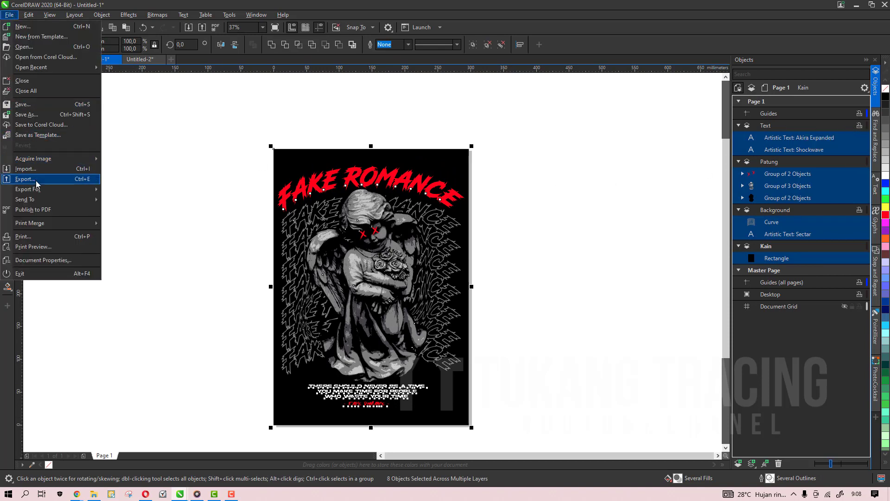
{"action": "left_click", "coordinate": [227, 203]}
{"action": "key", "text": "ctrl+e"}
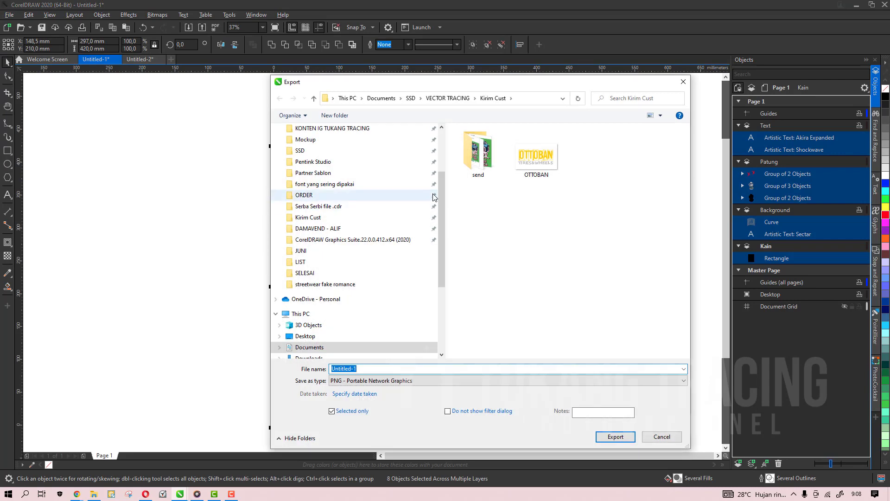
{"action": "scroll", "coordinate": [353, 232], "scroll_direction": "up", "scroll_amount": 10}
{"action": "left_click", "coordinate": [306, 147]}
{"action": "left_click", "coordinate": [463, 368]}
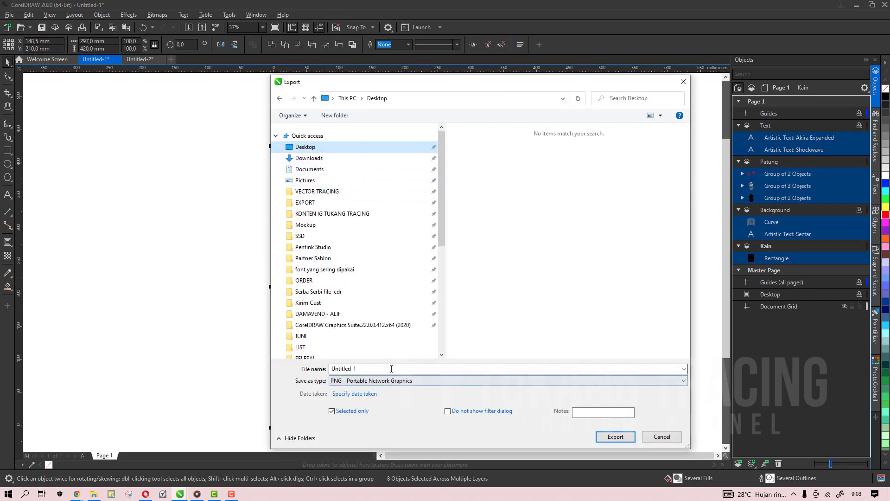
{"action": "type", "text": "AA"}
{"action": "left_click", "coordinate": [615, 436]}
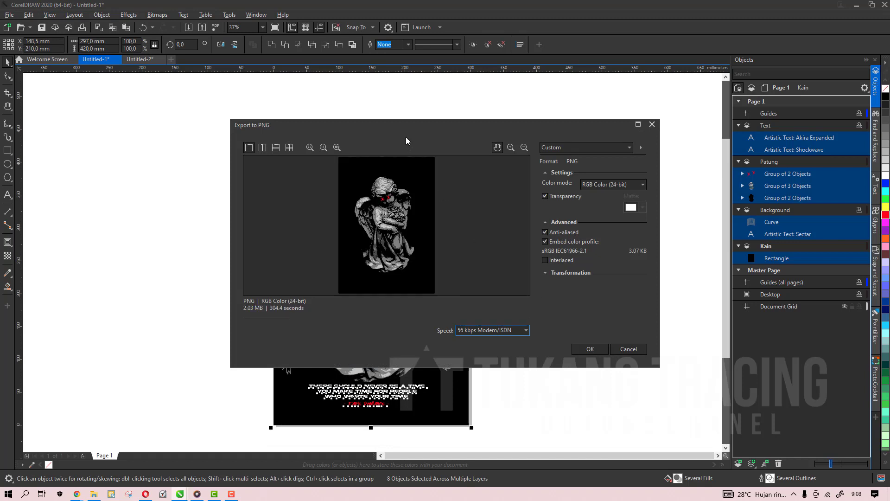
{"action": "left_click_drag", "start_coordinate": [483, 123], "coordinate": [720, 140]}
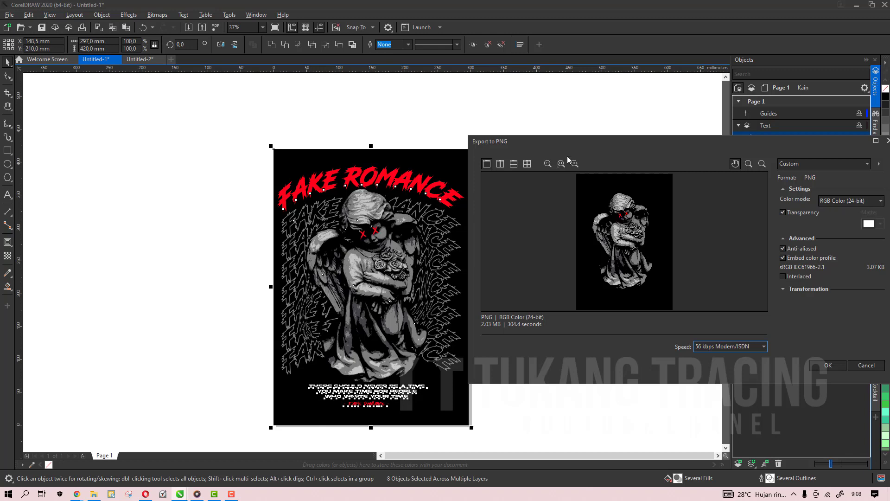
{"action": "left_click_drag", "start_coordinate": [554, 139], "coordinate": [557, 150]}
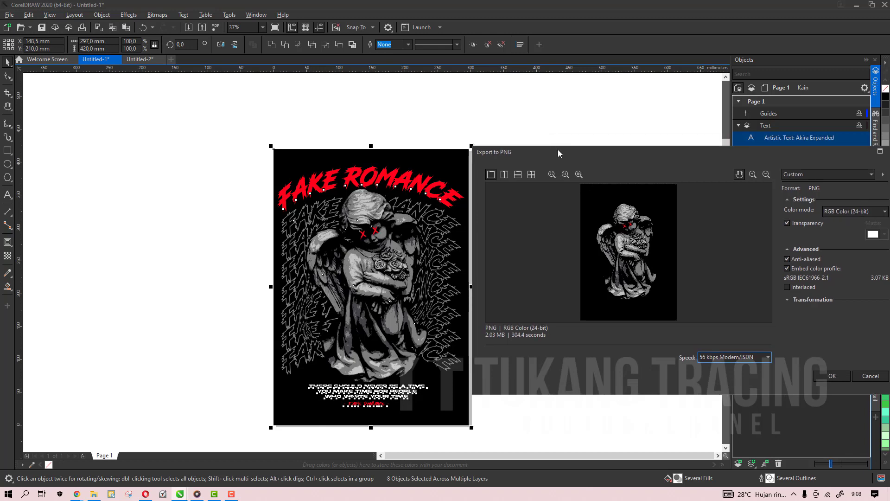
{"action": "left_click", "coordinate": [870, 376]}
{"action": "left_click", "coordinate": [773, 131]}
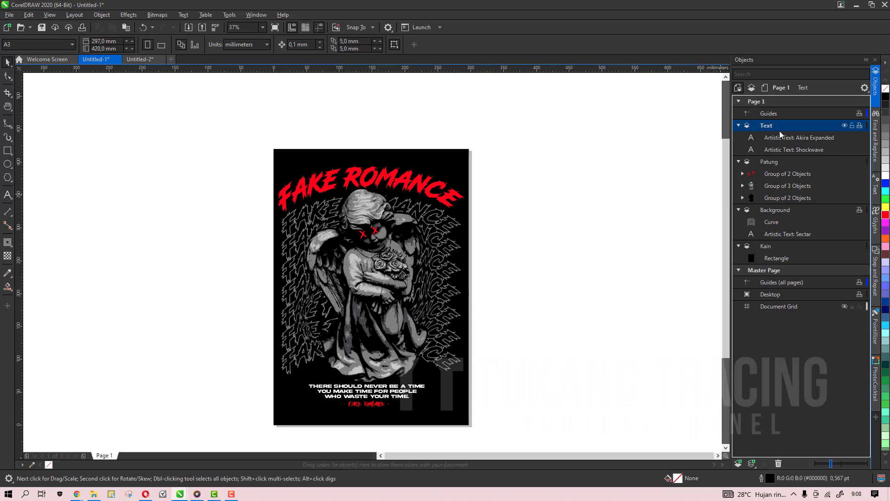
Step: Collapse the Text, Patung, Background and Kain layers in the Objects docker
{"action": "left_click", "coordinate": [801, 162]}
{"action": "left_click", "coordinate": [777, 128]}
{"action": "key", "text": "h"}
{"action": "left_click_drag", "start_coordinate": [387, 280], "coordinate": [320, 236]}
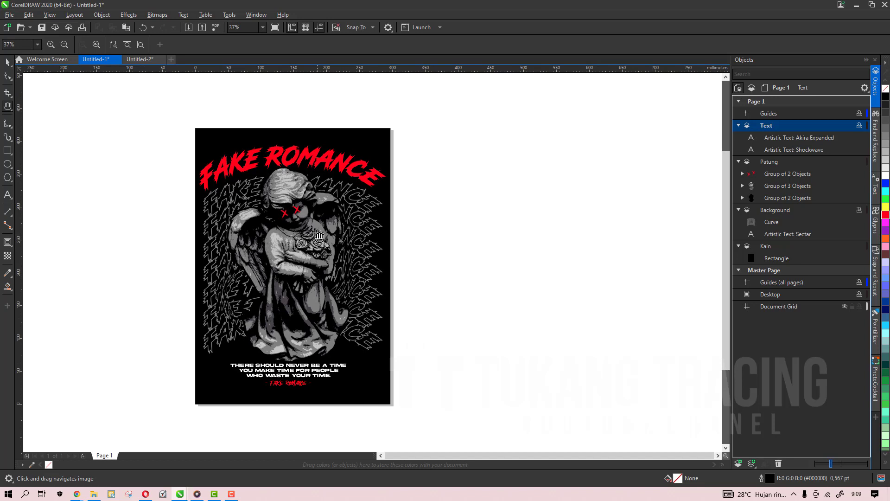
{"action": "left_click_drag", "start_coordinate": [320, 237], "coordinate": [356, 238]}
{"action": "key", "text": "space"}
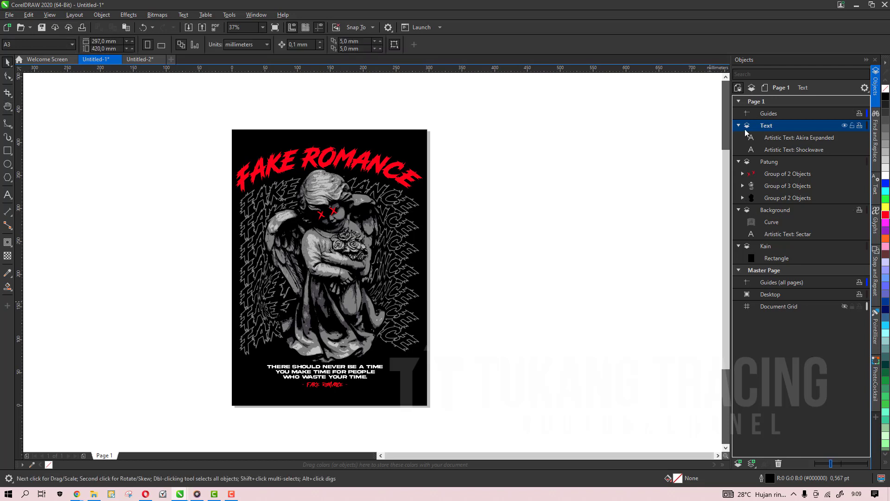
{"action": "left_click", "coordinate": [739, 125]}
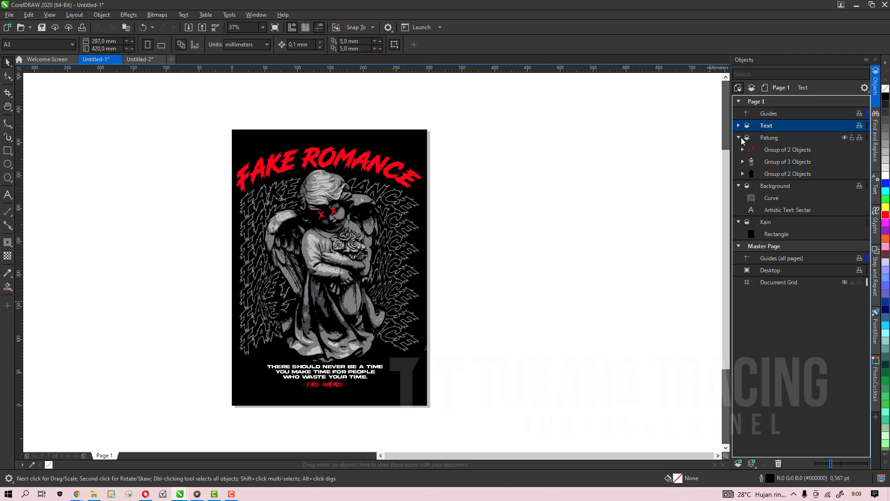
{"action": "left_click", "coordinate": [738, 149]}
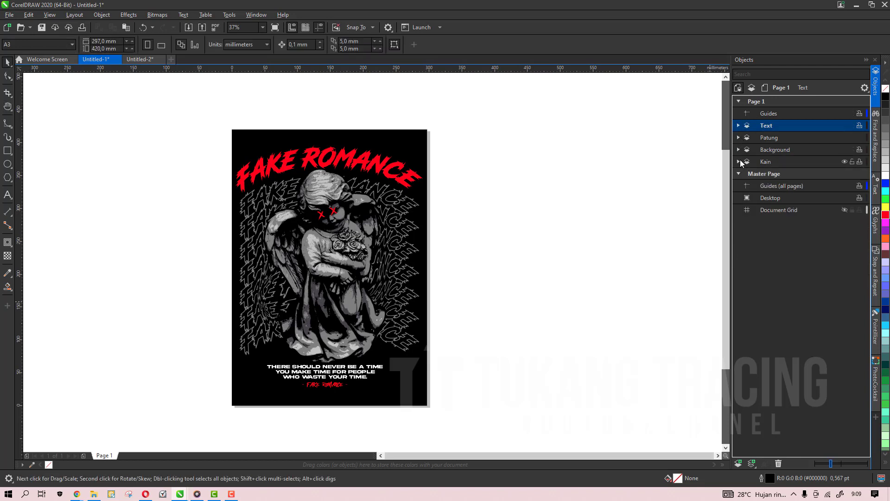
{"action": "key", "text": "Escape"}
Step: Expand the Text layer to show its Akira Expanded and Shockwave texts, with Shockwave selected
{"action": "left_click", "coordinate": [769, 126]}
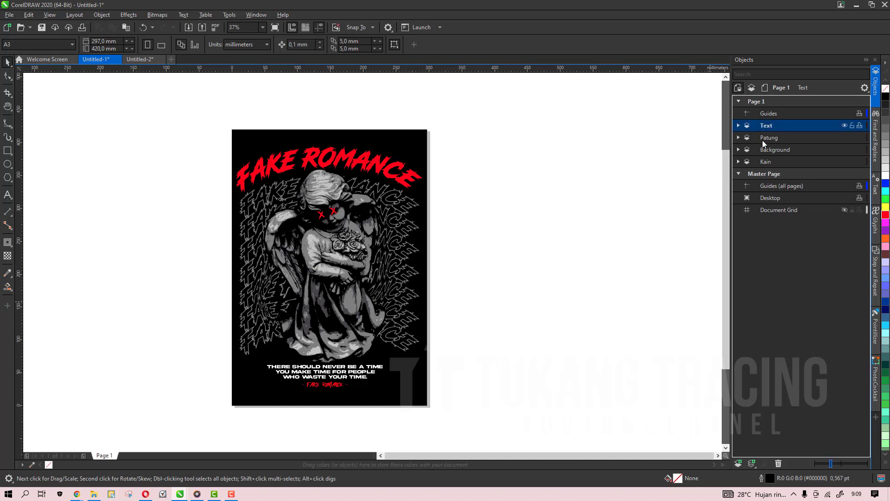
{"action": "left_click", "coordinate": [739, 125]}
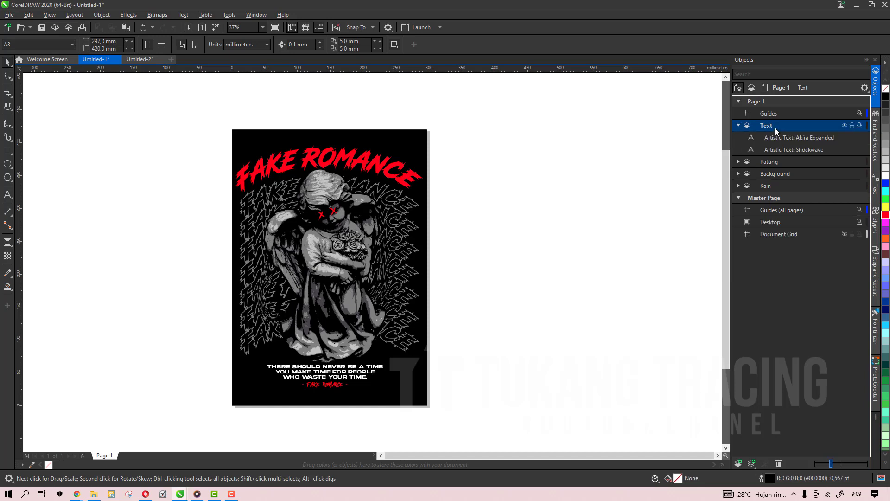
{"action": "left_click", "coordinate": [798, 138]}
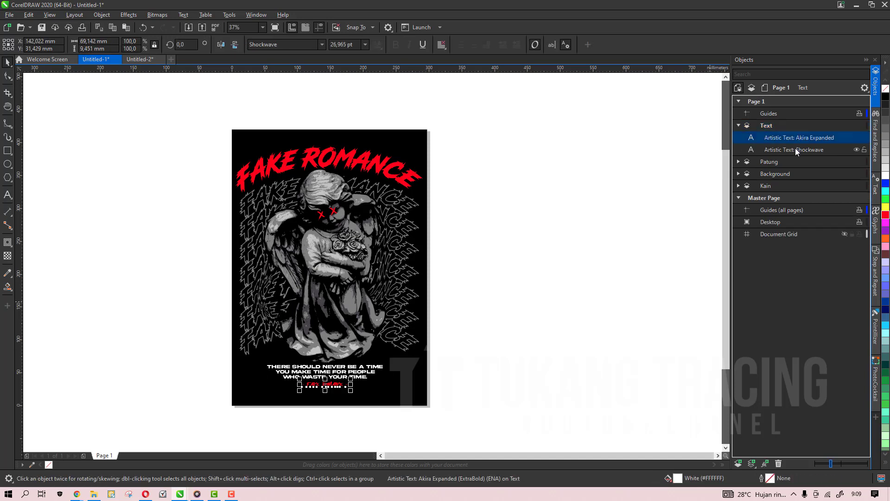
{"action": "left_click", "coordinate": [738, 125]}
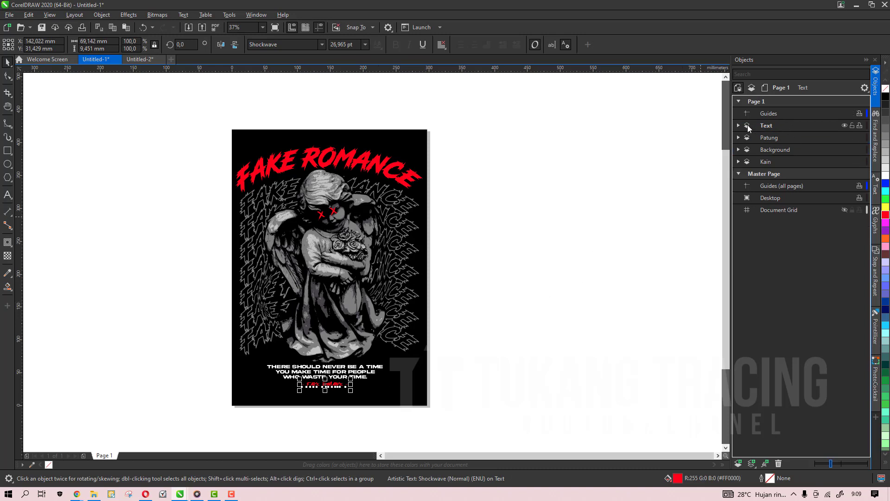
{"action": "left_click", "coordinate": [738, 125]}
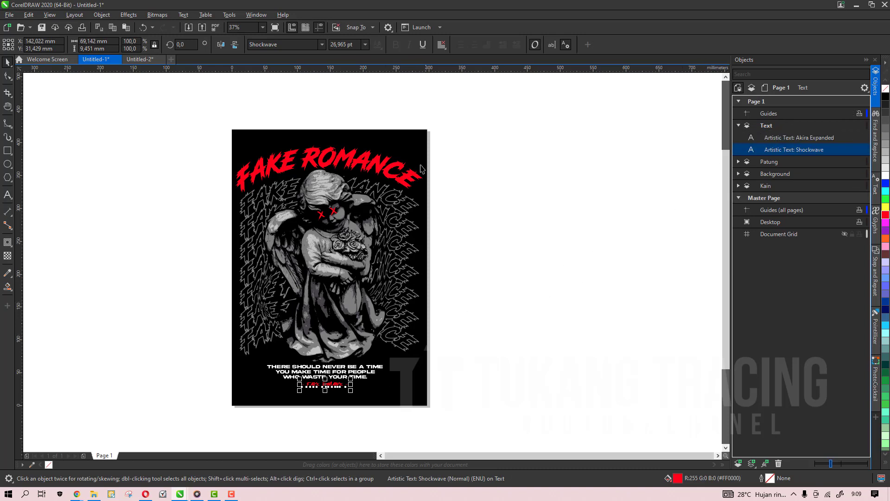
{"action": "left_click", "coordinate": [786, 126]}
{"action": "left_click", "coordinate": [844, 125]}
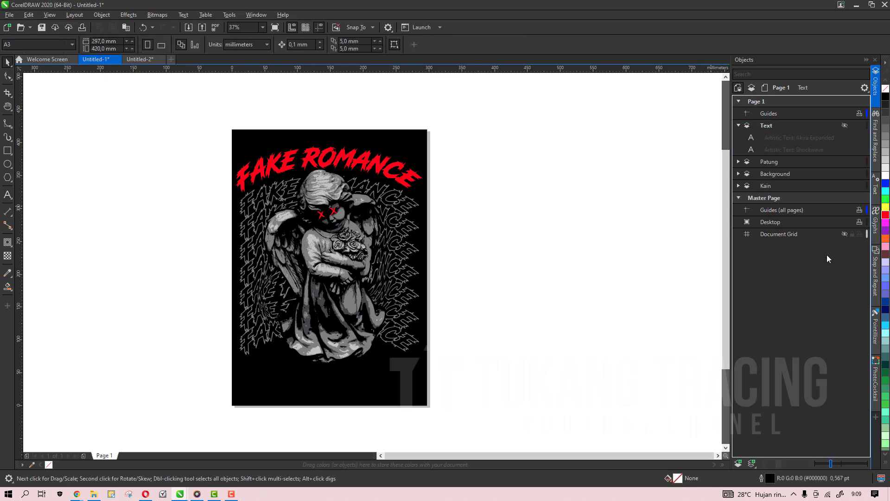
{"action": "left_click", "coordinate": [737, 463]}
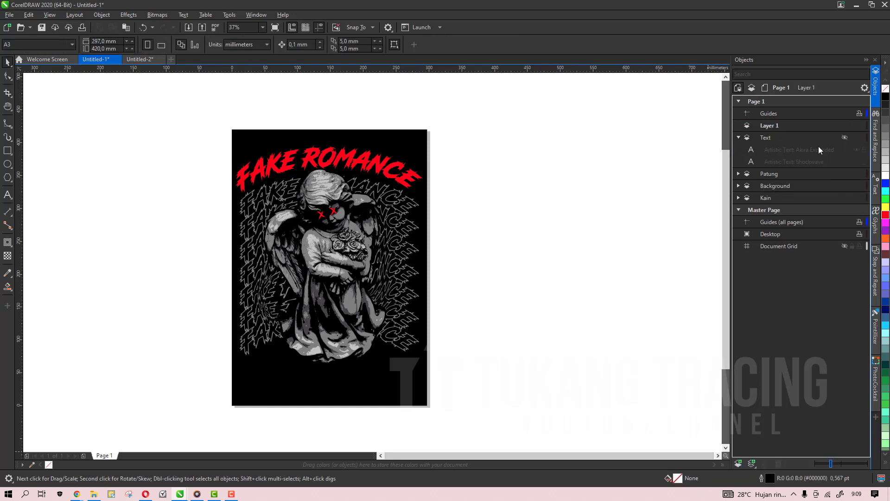
{"action": "left_click", "coordinate": [783, 125]}
{"action": "left_click", "coordinate": [842, 135]}
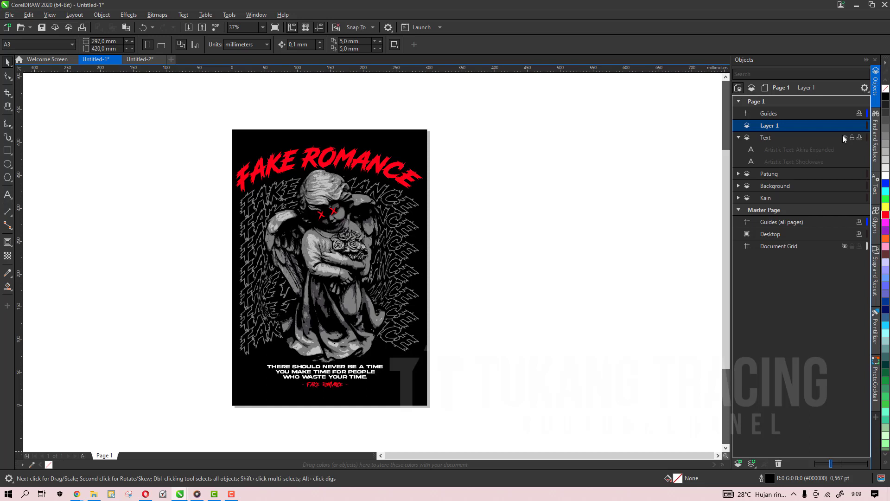
{"action": "left_click", "coordinate": [843, 136]}
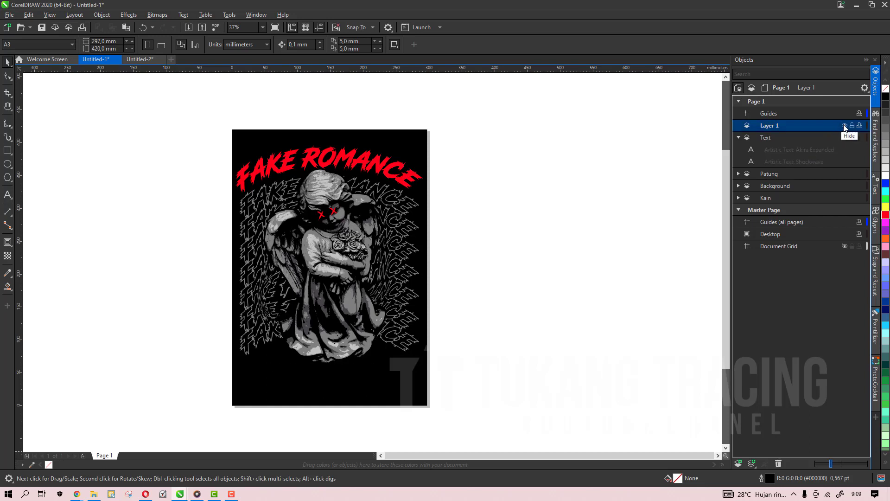
{"action": "left_click", "coordinate": [844, 137]}
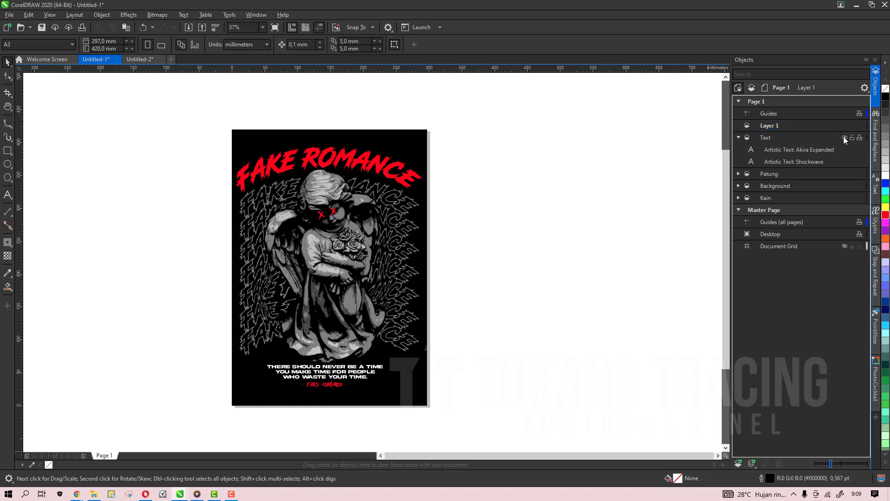
{"action": "left_click", "coordinate": [811, 126]}
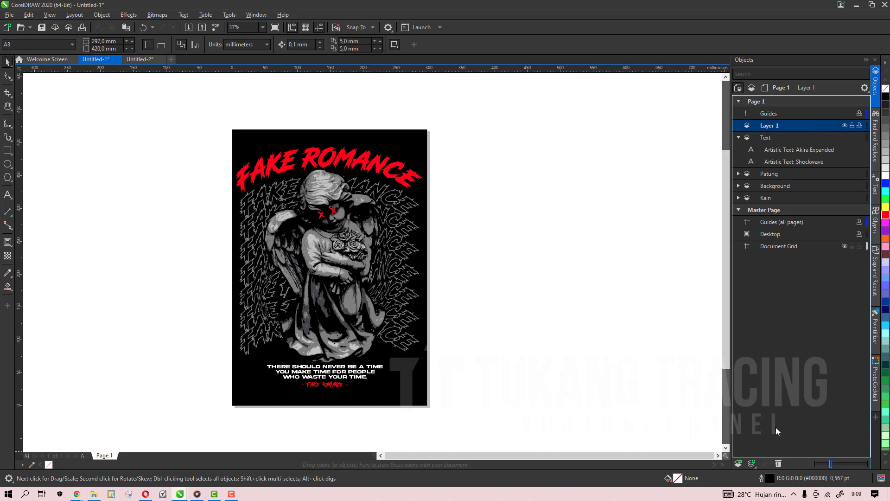
{"action": "left_click", "coordinate": [778, 463]}
{"action": "left_click", "coordinate": [775, 128]}
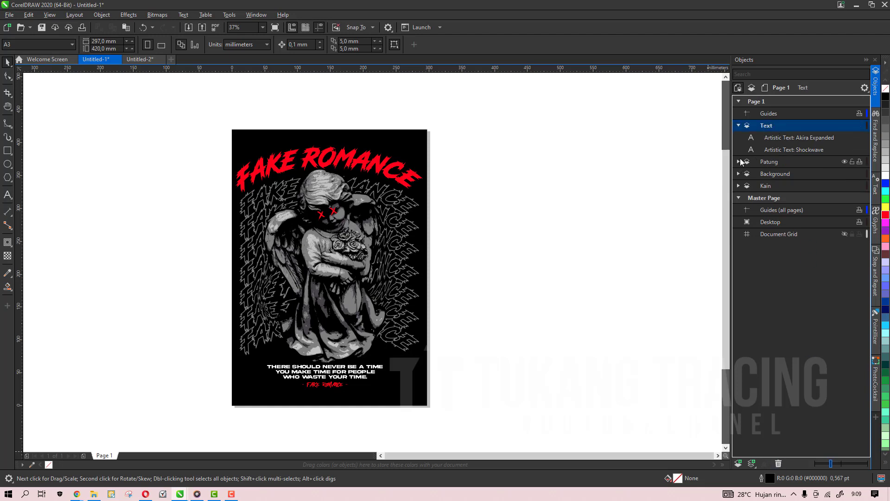
Step: Expand the Patung, Background and Kain layers to list their groups, Curve, Sectar text and Rectangle
{"action": "left_click", "coordinate": [739, 162]}
{"action": "left_click", "coordinate": [739, 210]}
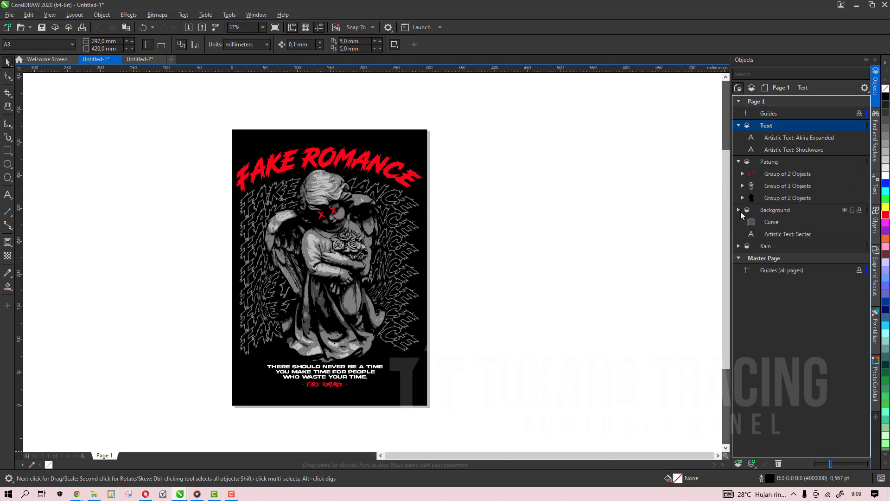
{"action": "left_click", "coordinate": [739, 246]}
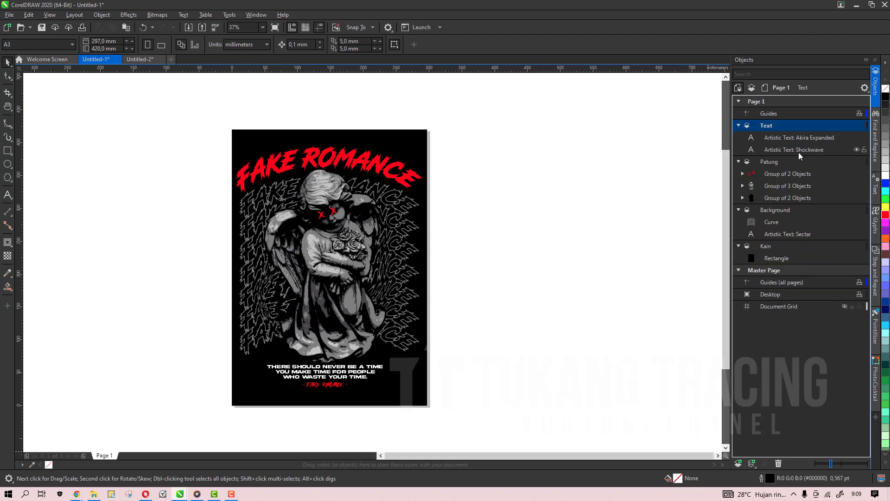